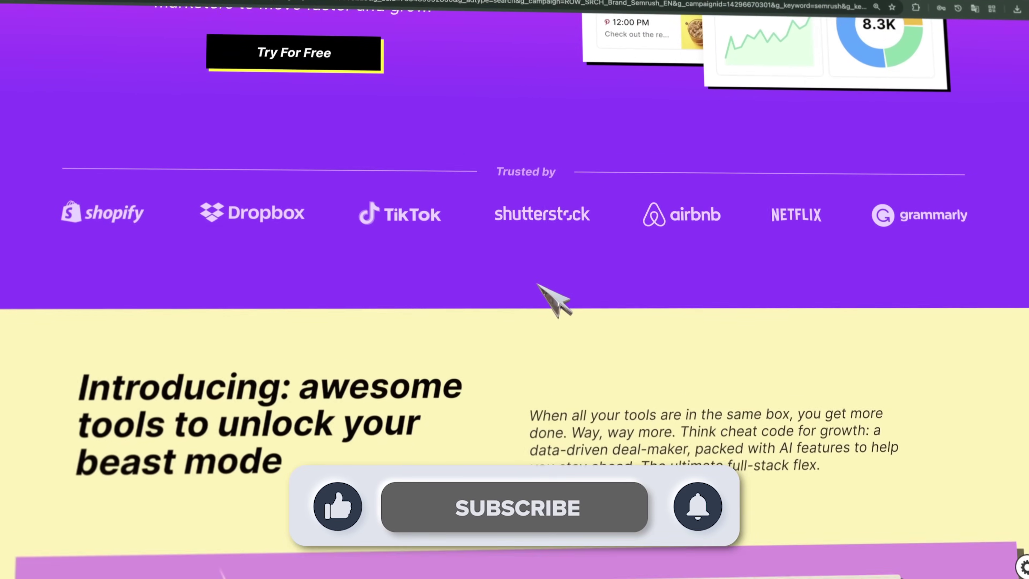
# Scroll the toolkit landing page down to the AI Toolkit section on LLM brand tracking.
pyautogui.scroll(-5, 559, 296)
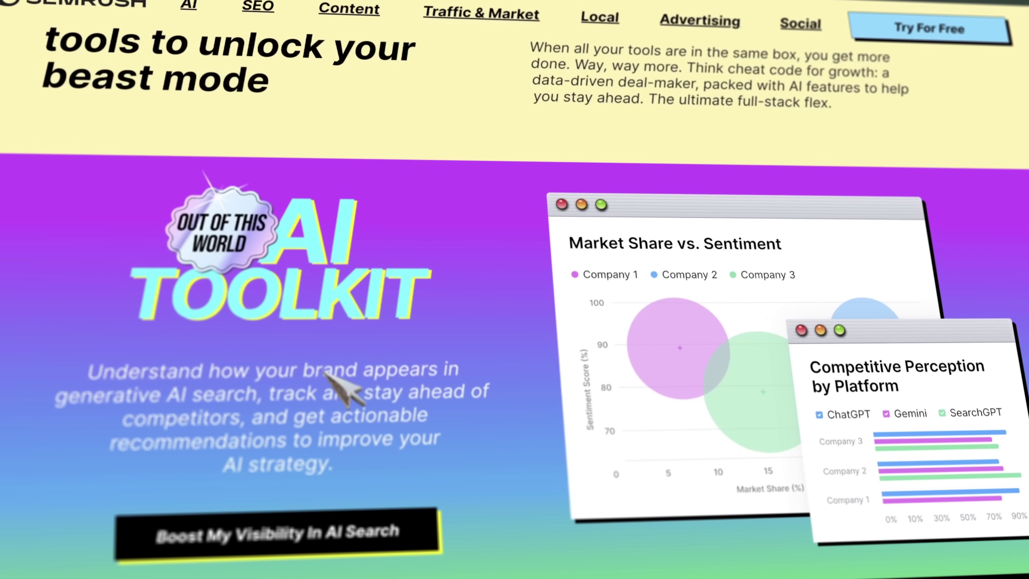
pyautogui.scroll(-3, 746, 493)
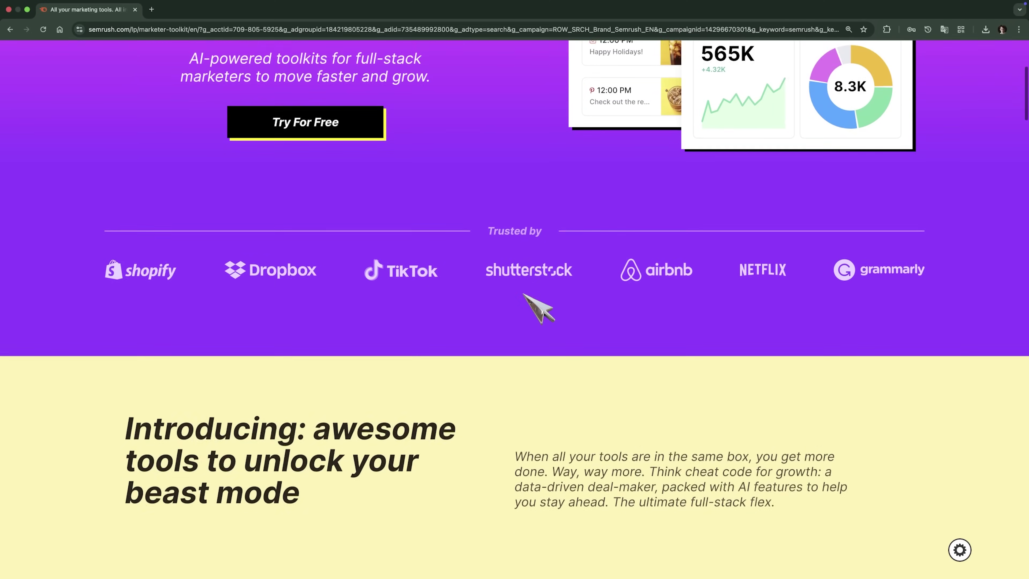
pyautogui.scroll(-8, 535, 306)
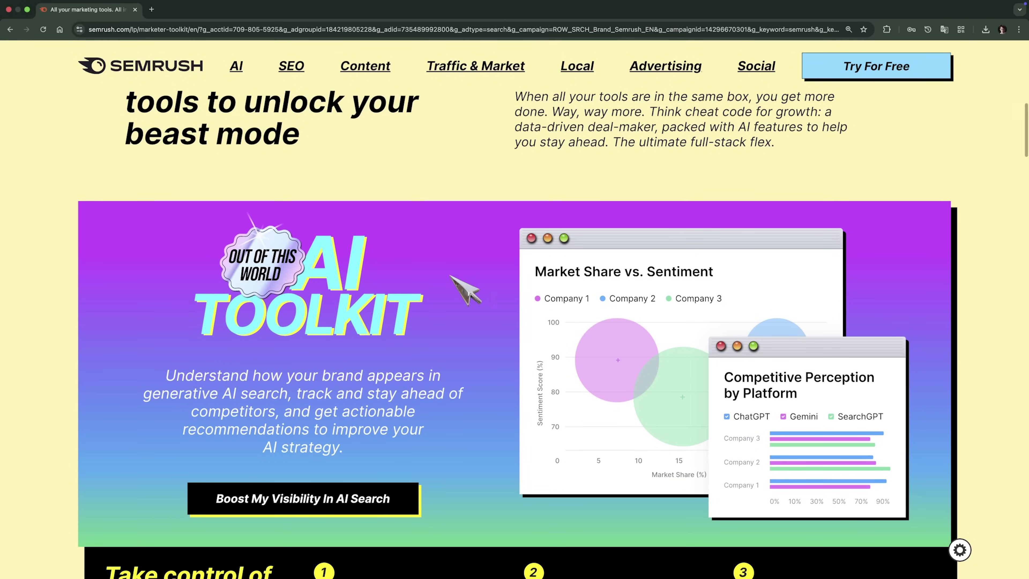
pyautogui.scroll(-2, 569, 490)
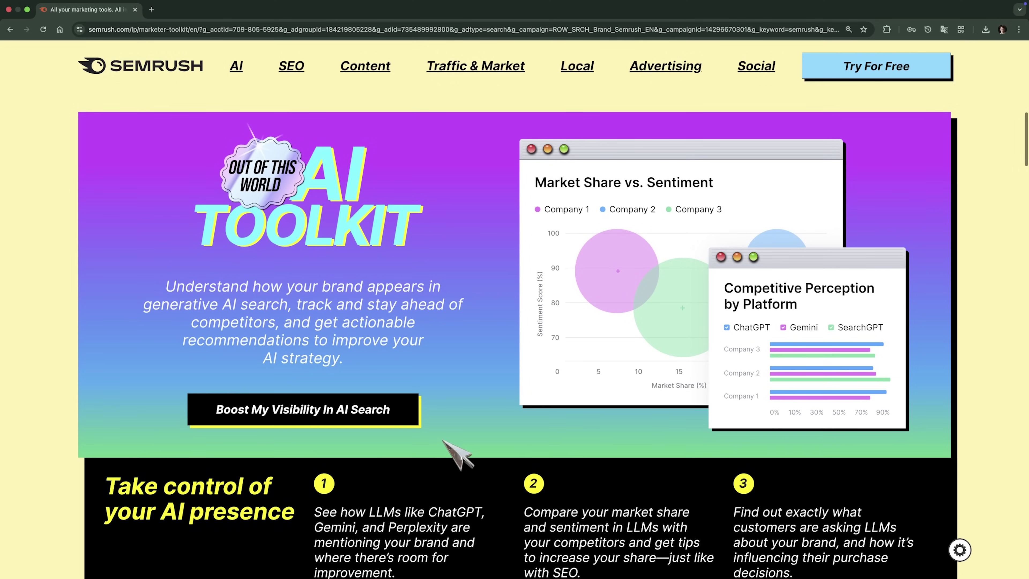
pyautogui.scroll(-3, 535, 442)
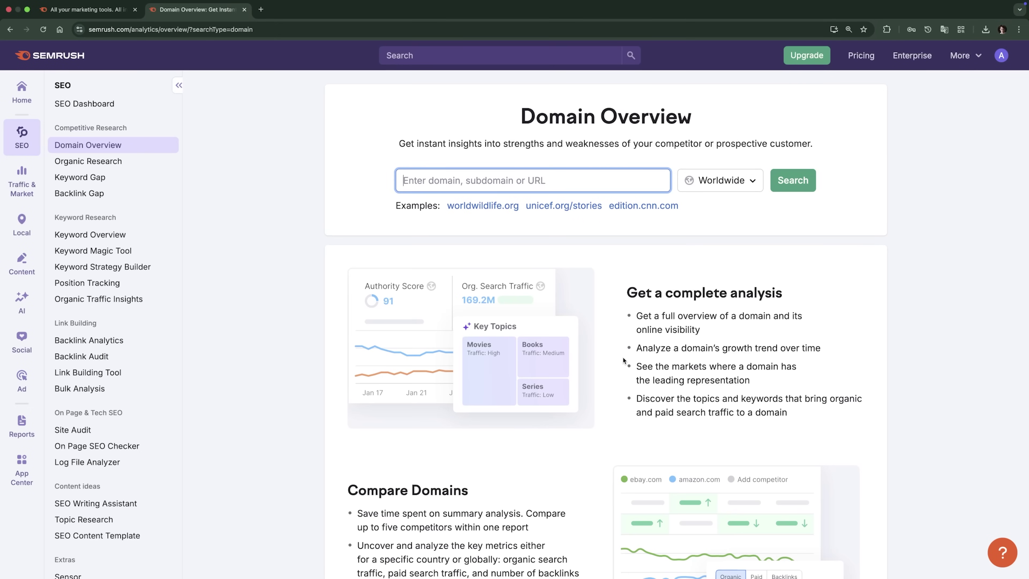
# Look through Domain Overview, then switch to Organic Research from the SEO sidebar.
pyautogui.scroll(-10, 516, 331)
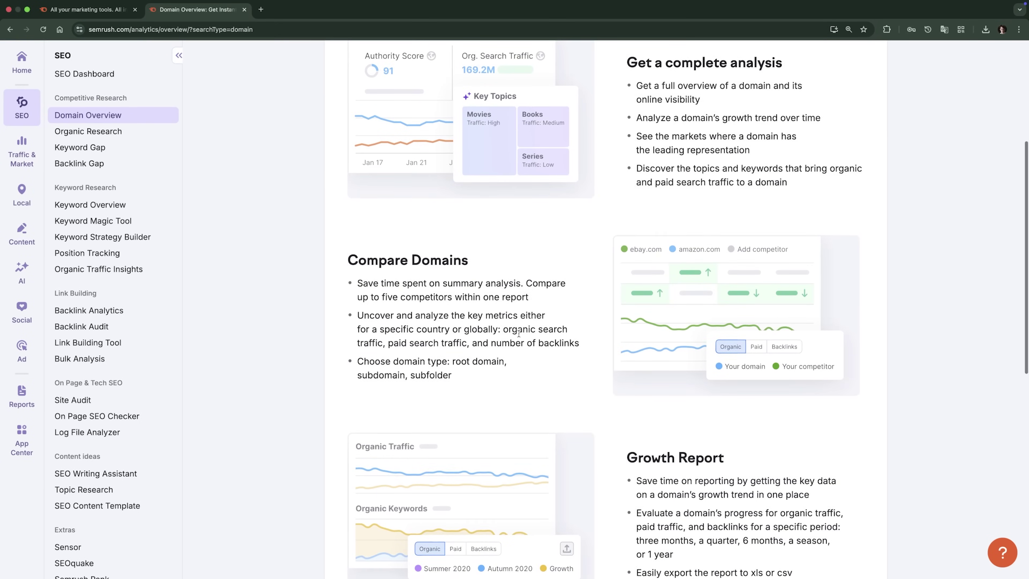
pyautogui.scroll(-8, 517, 334)
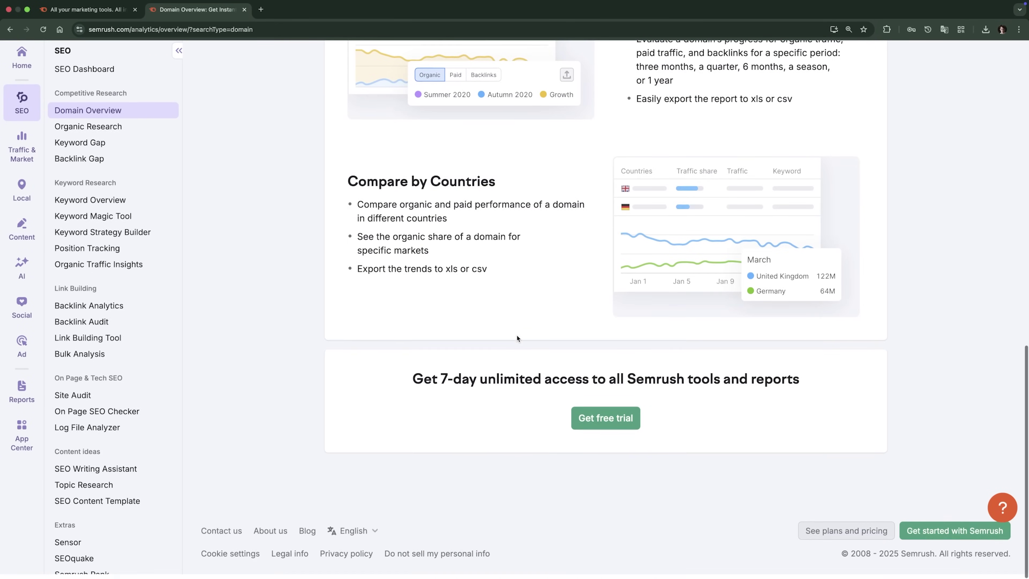
pyautogui.click(80, 129)
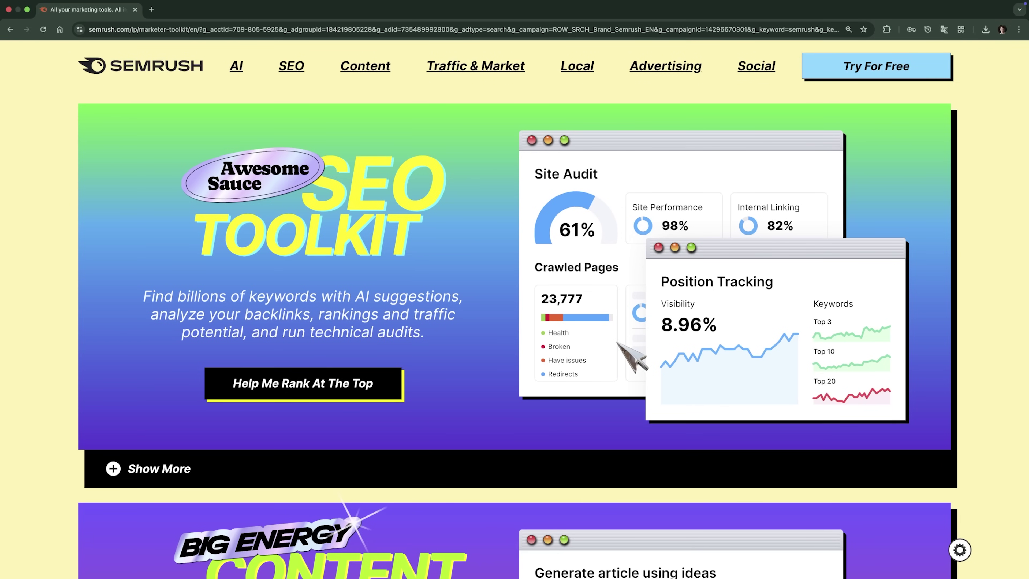
# Browse the Content and Advertising toolkit sections, expanding Show More on the Content Toolkit.
pyautogui.scroll(-9, 616, 341)
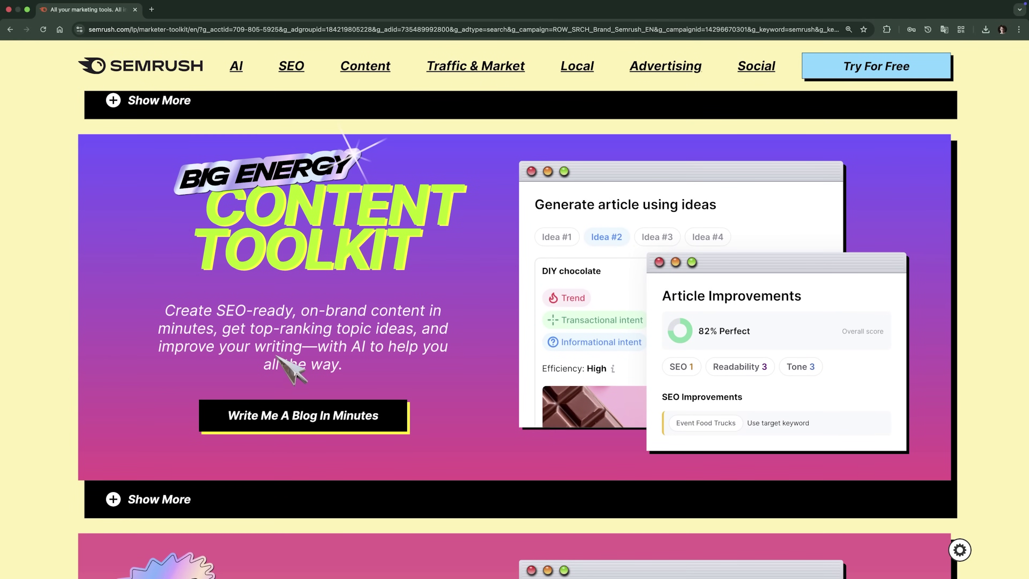
pyautogui.click(148, 500)
pyautogui.scroll(-4, 151, 494)
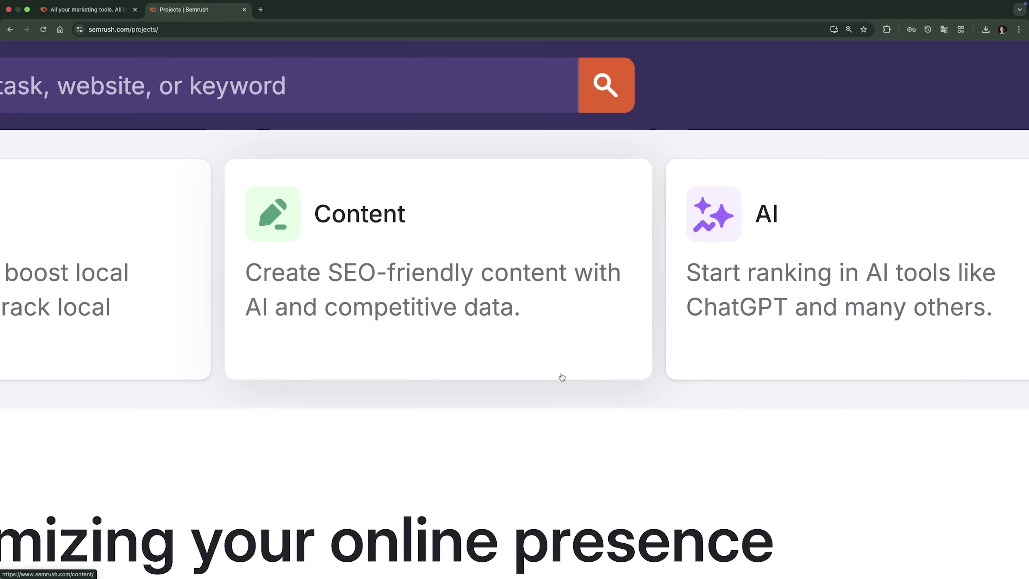
pyautogui.hscroll(10, 561, 374)
pyautogui.hscroll(6, 671, 412)
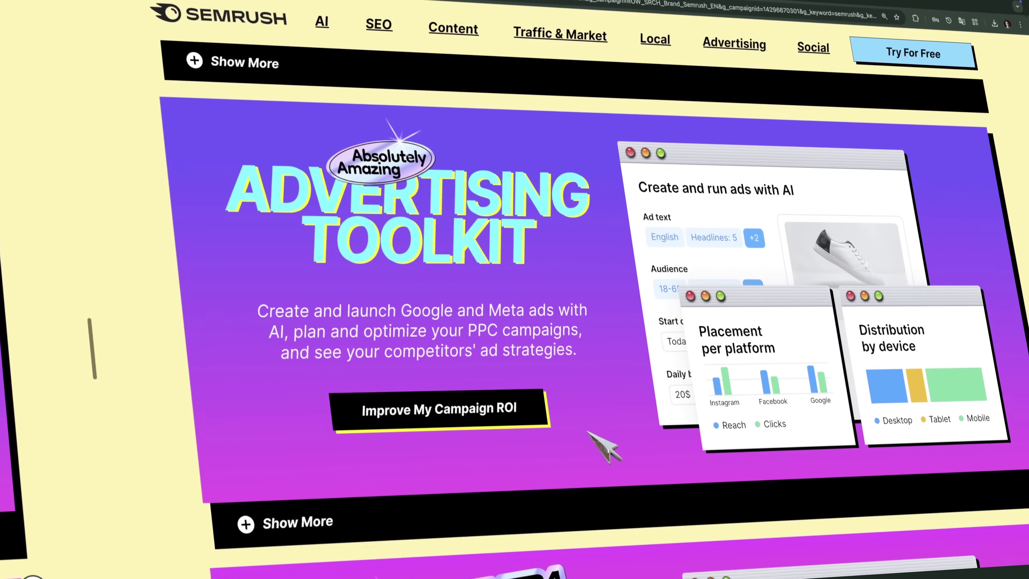
pyautogui.scroll(-10, 607, 444)
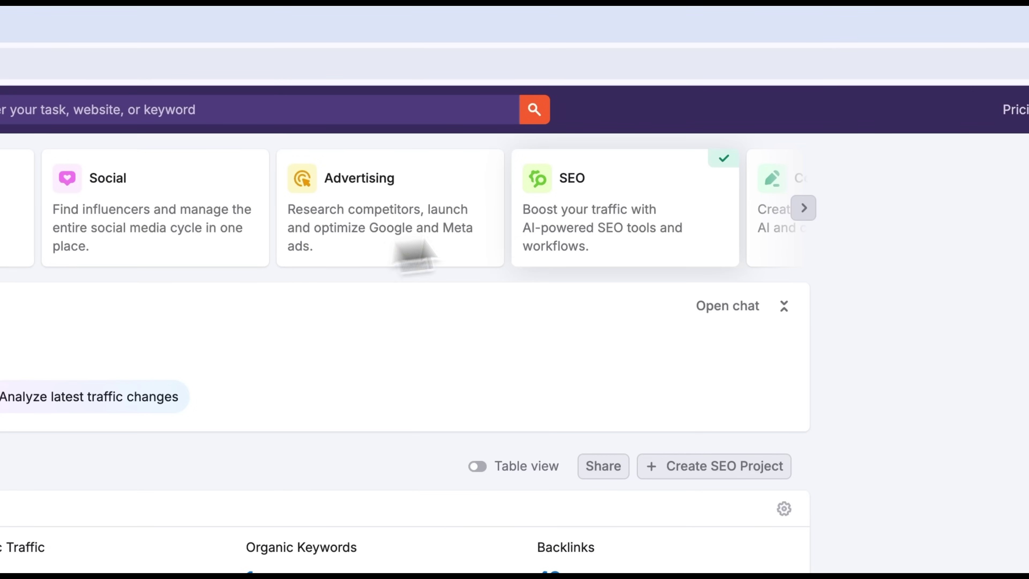
# Open the onlinedaniel.blog SEO Dashboard from the SEO toolkit card.
pyautogui.click(619, 203)
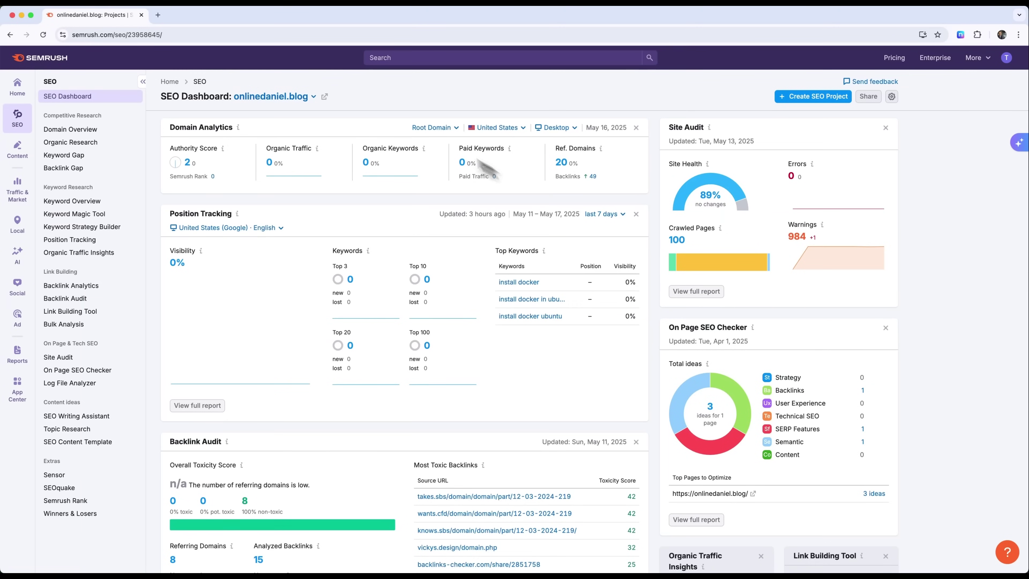
pyautogui.scroll(-2, 420, 312)
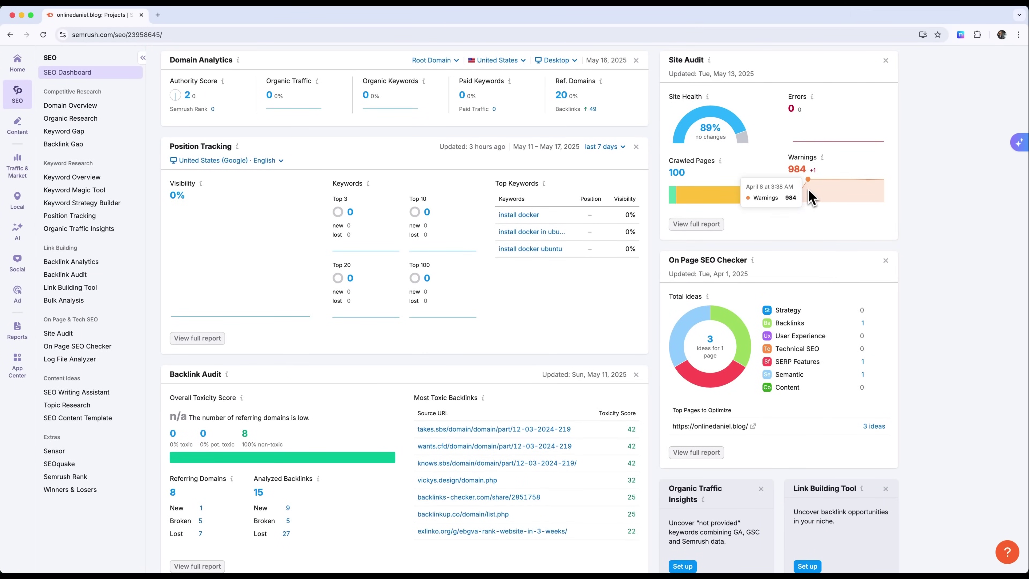
pyautogui.scroll(-4, 810, 197)
pyautogui.scroll(6, 809, 203)
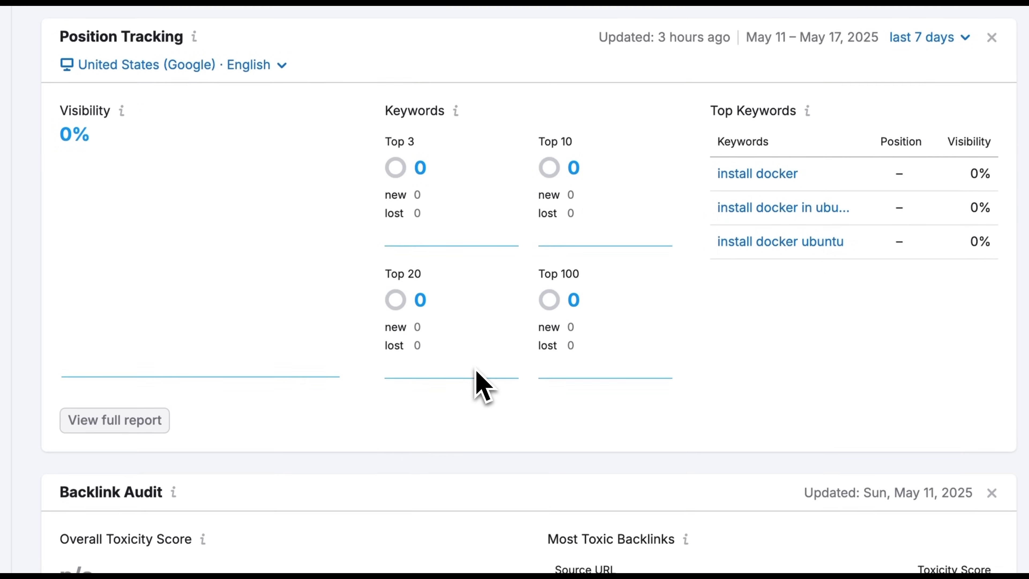
pyautogui.scroll(-1, 478, 383)
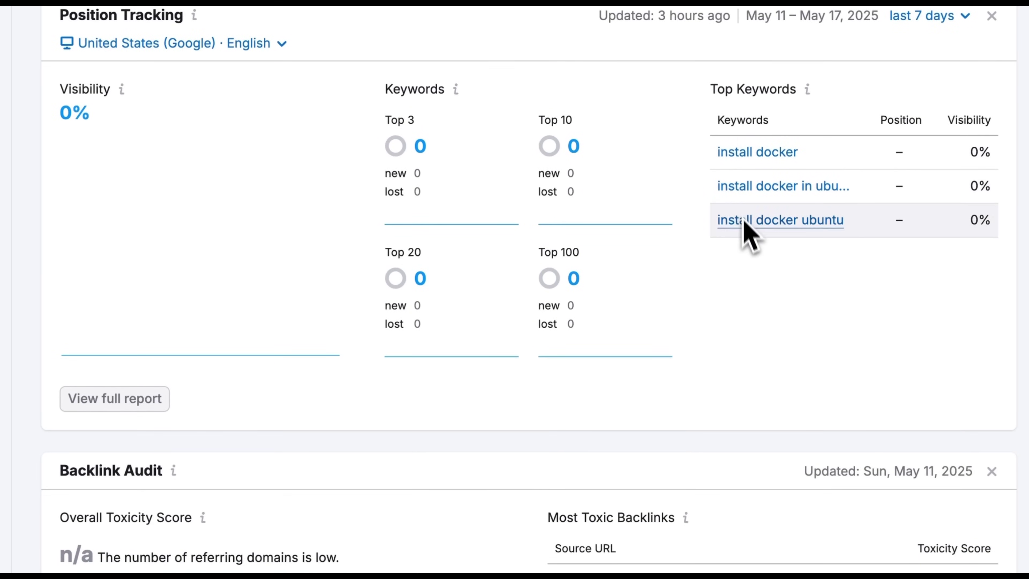
pyautogui.scroll(-5, 689, 418)
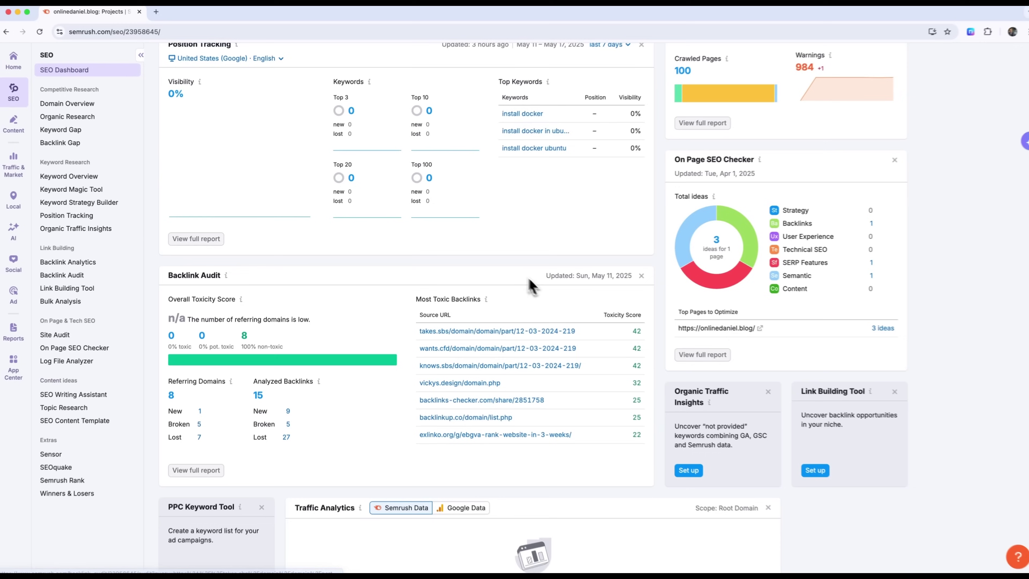
pyautogui.scroll(4, 457, 272)
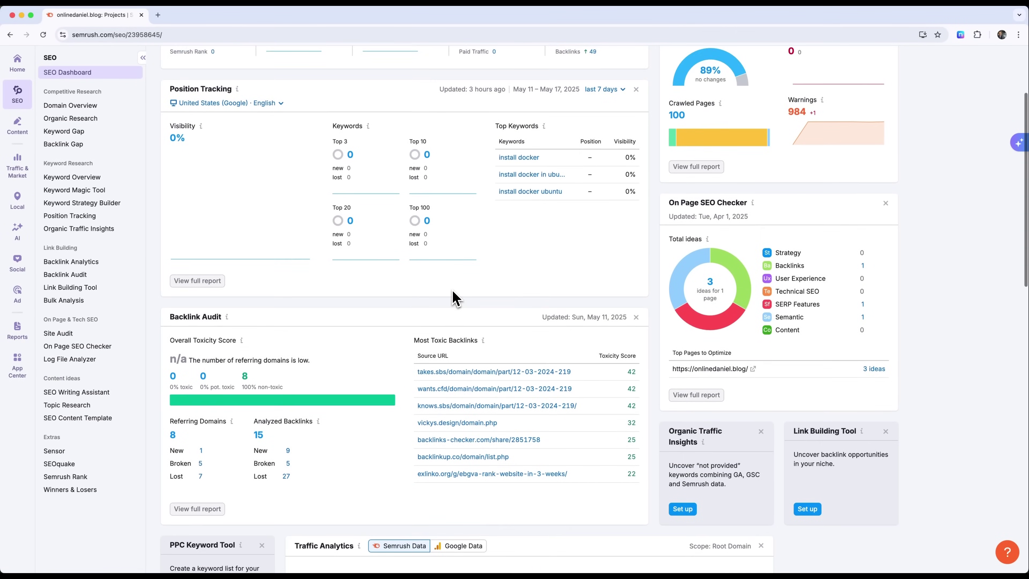
pyautogui.scroll(2, 457, 299)
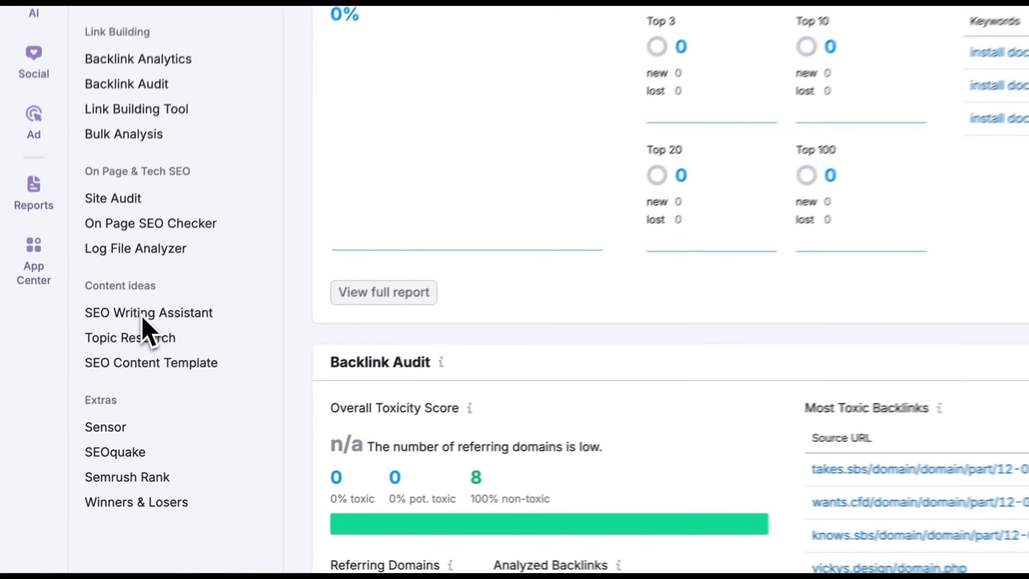
# Open the onlinedaniel.blog Site Audit and filter it to the 984 warnings across 8 issues.
pyautogui.click(135, 190)
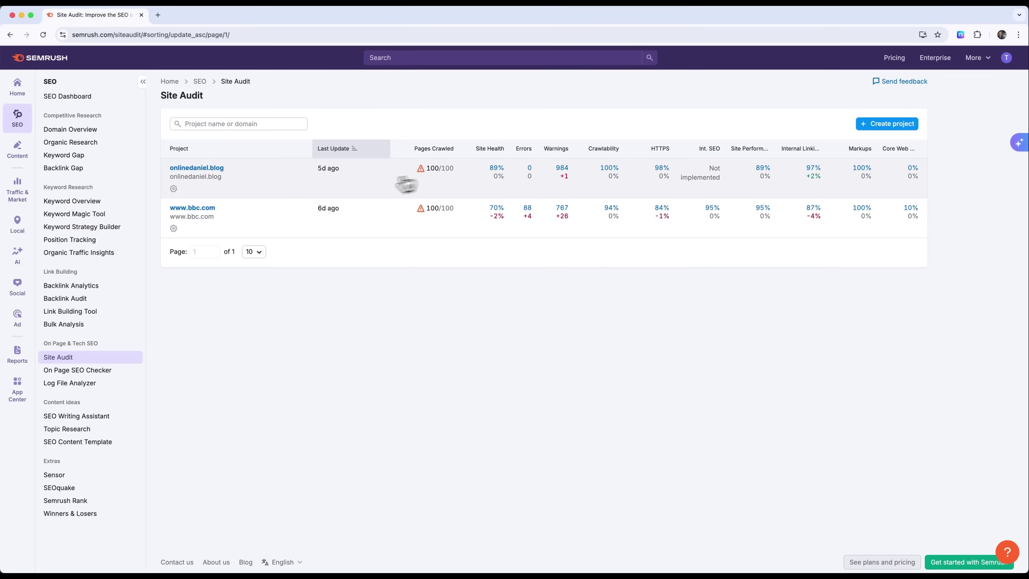
pyautogui.click(329, 184)
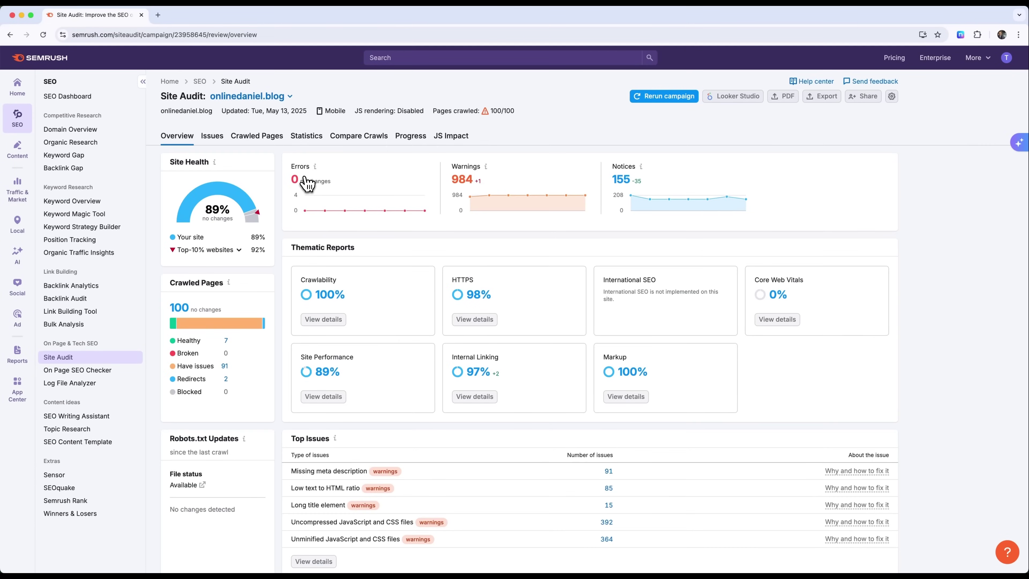
pyautogui.click(468, 186)
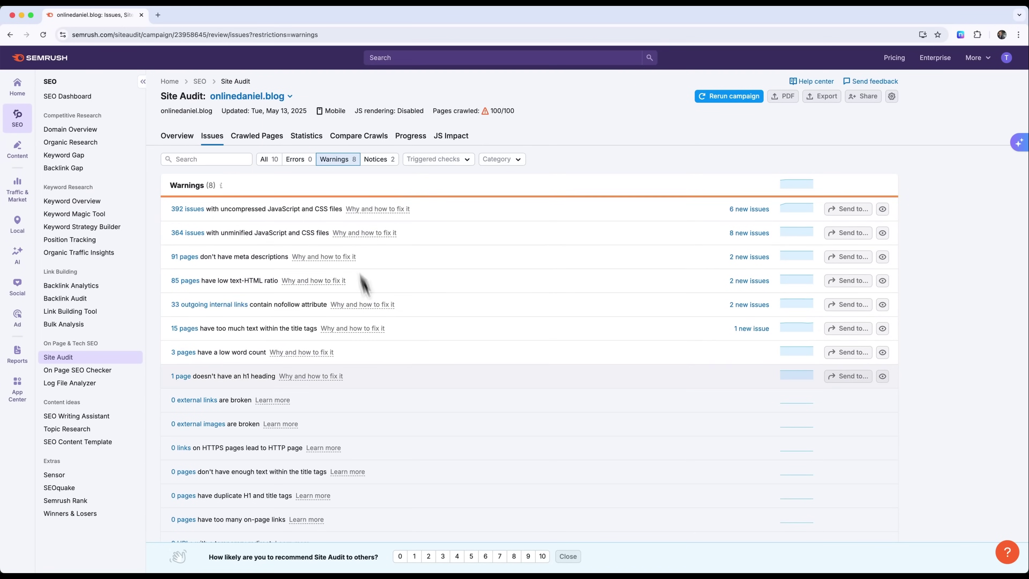
pyautogui.scroll(-1, 450, 385)
pyautogui.scroll(-1, 450, 386)
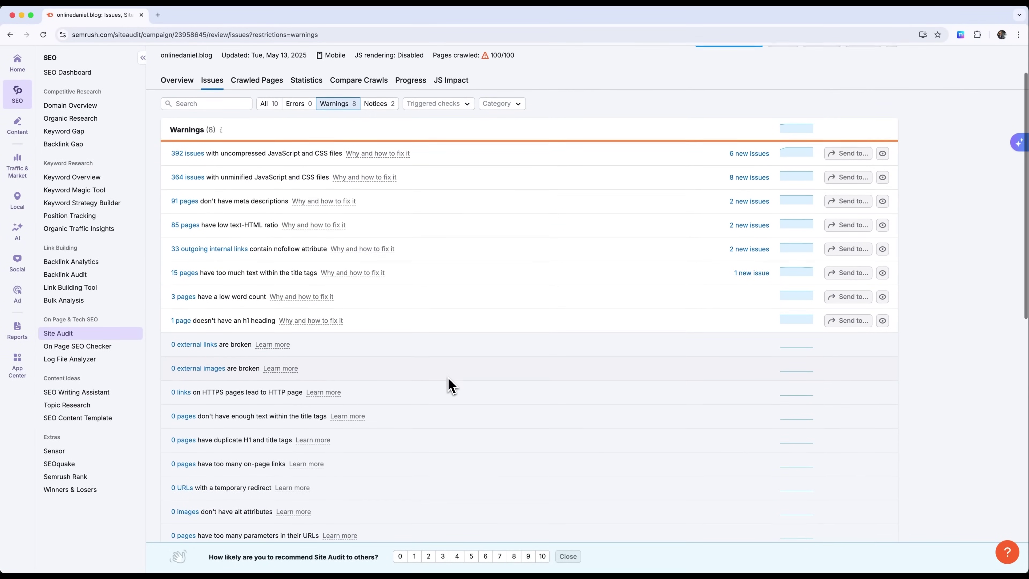
pyautogui.scroll(2, 449, 385)
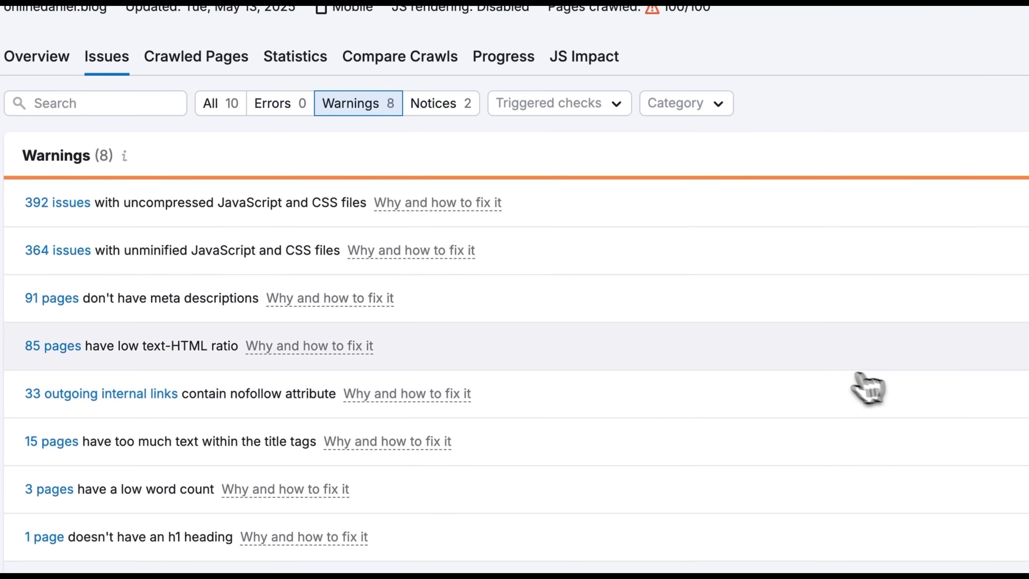
# Inspect the 392 uncompressed JavaScript/CSS issue, its Send to options and the Site Structure view.
pyautogui.click(592, 211)
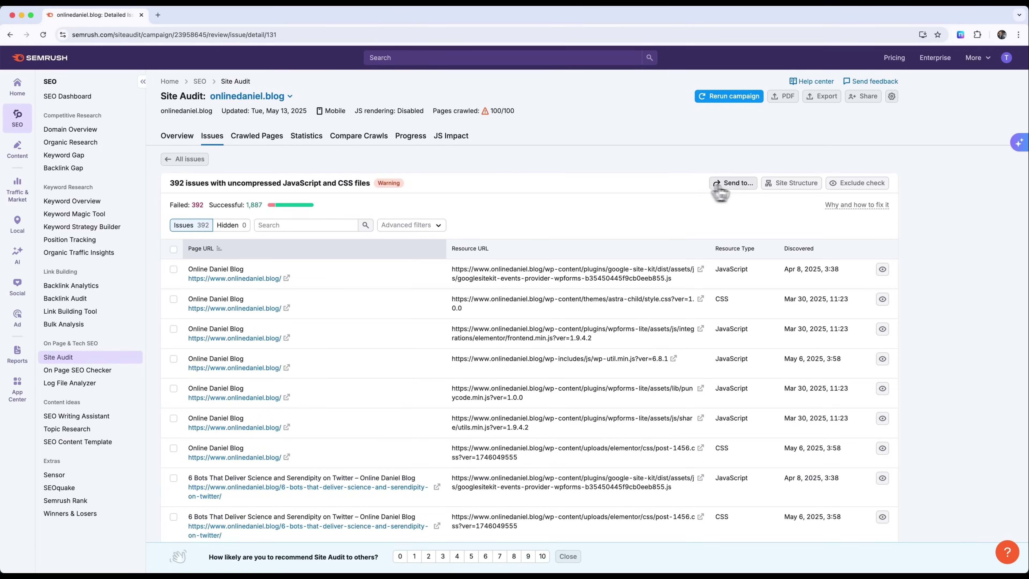
pyautogui.click(719, 186)
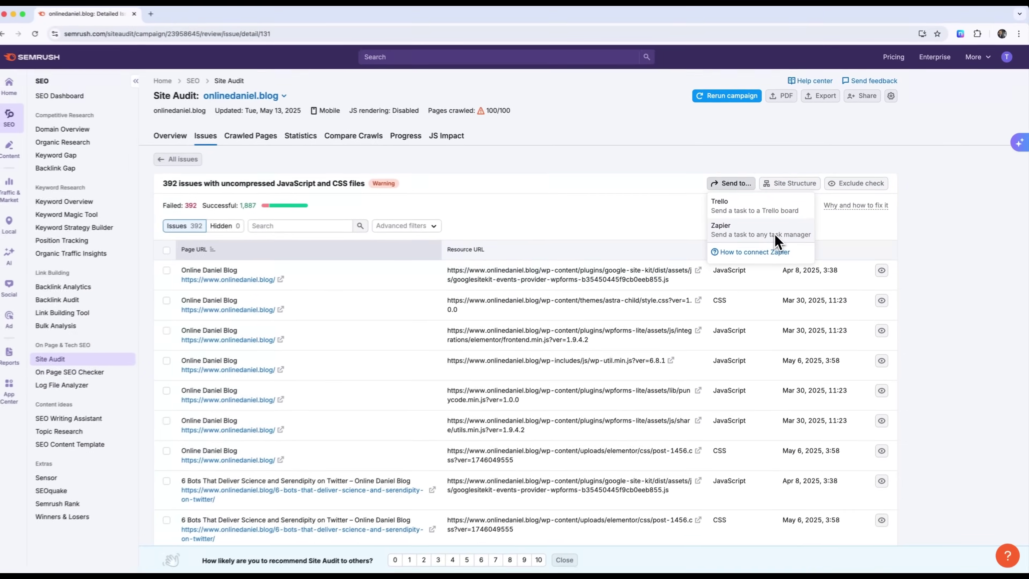
pyautogui.click(605, 224)
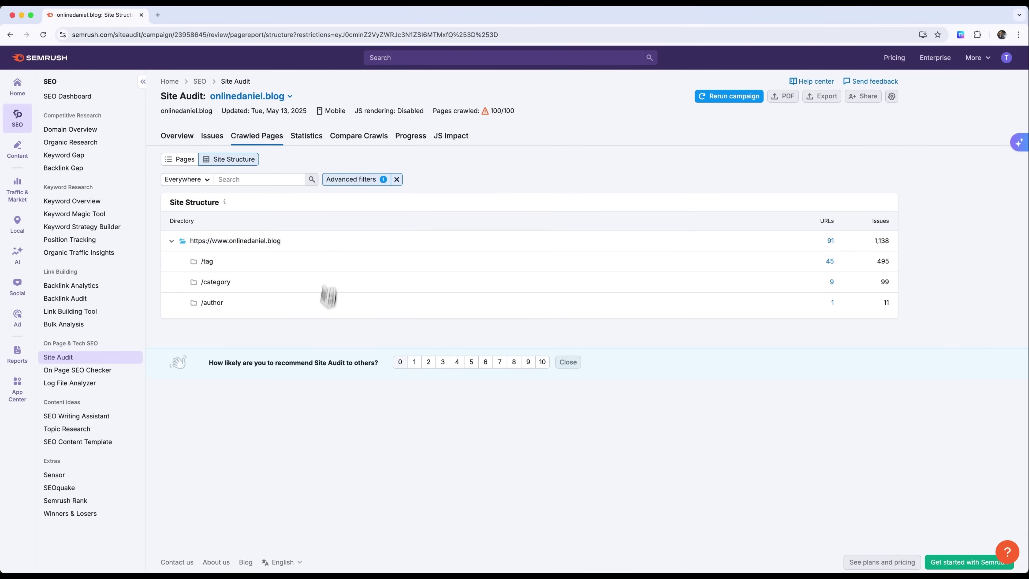
# Review the Statistics, Compare Crawls, Progress and JS Impact reports, then move to Position Tracking.
pyautogui.click(307, 136)
pyautogui.click(363, 142)
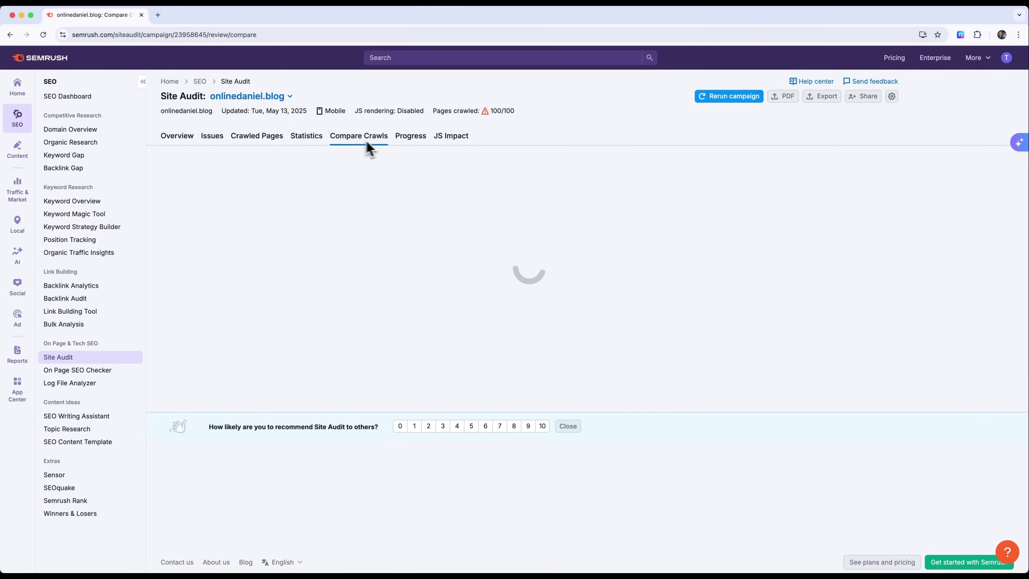
pyautogui.click(417, 142)
pyautogui.click(454, 146)
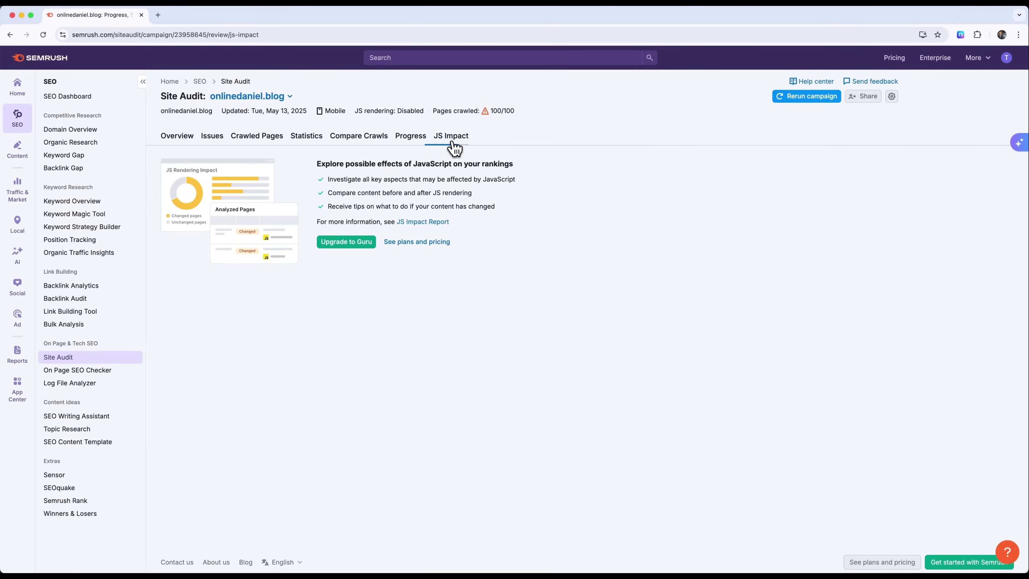
pyautogui.click(180, 146)
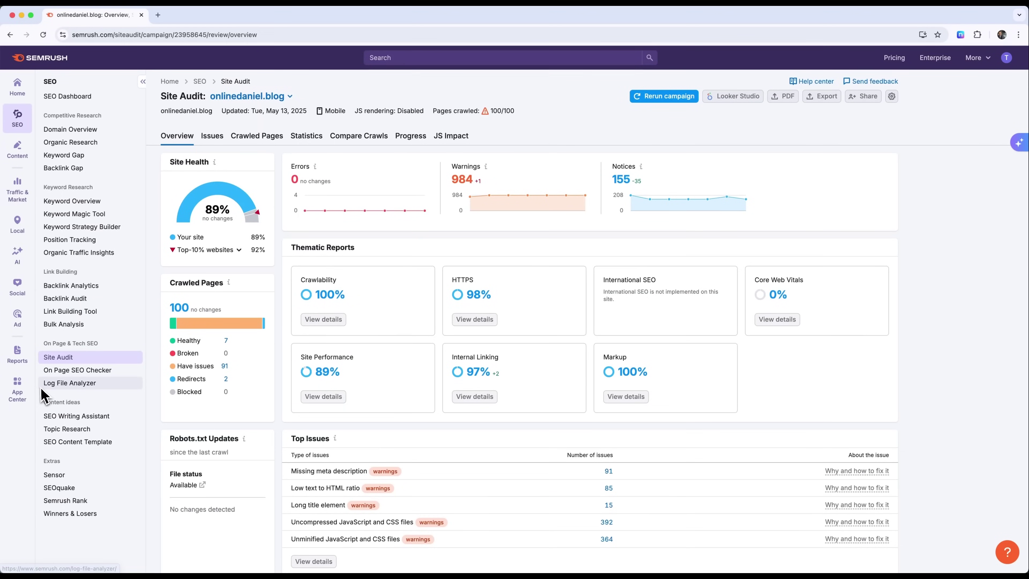
pyautogui.click(68, 99)
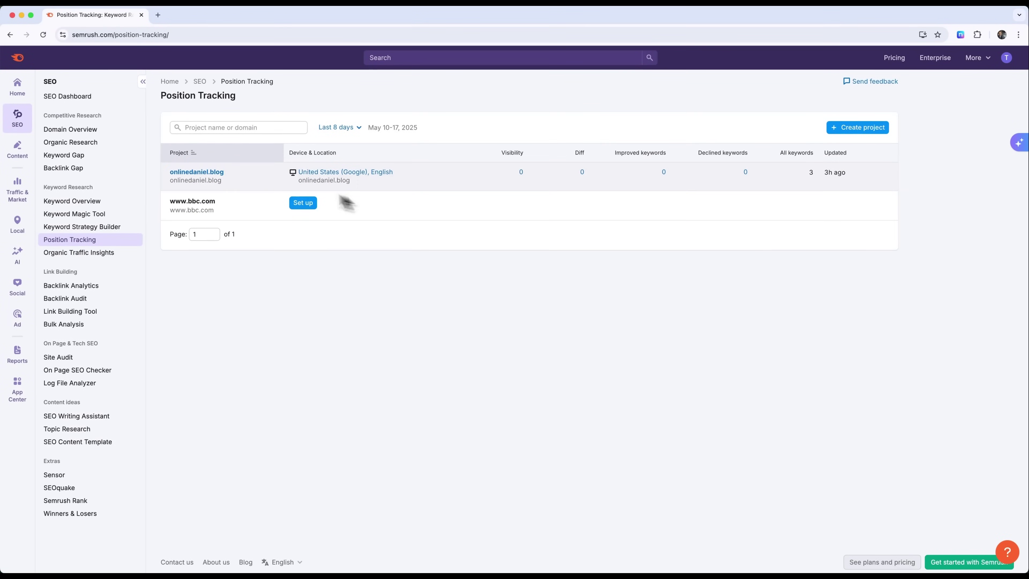
# Open onlinedaniel.blog Position Tracking and view rankings for all 3 tracked docker keywords.
pyautogui.click(208, 173)
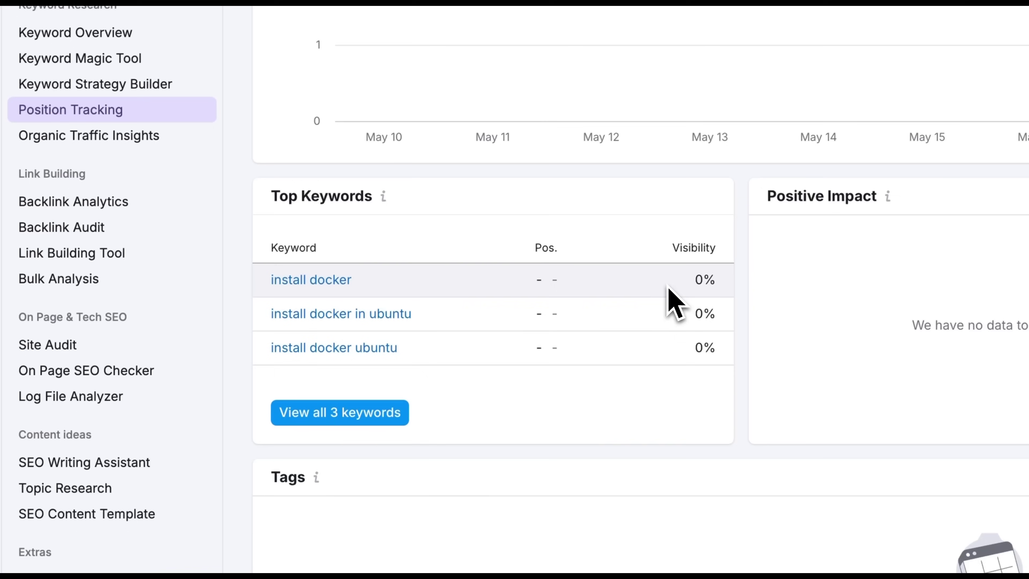
pyautogui.scroll(5, 320, 379)
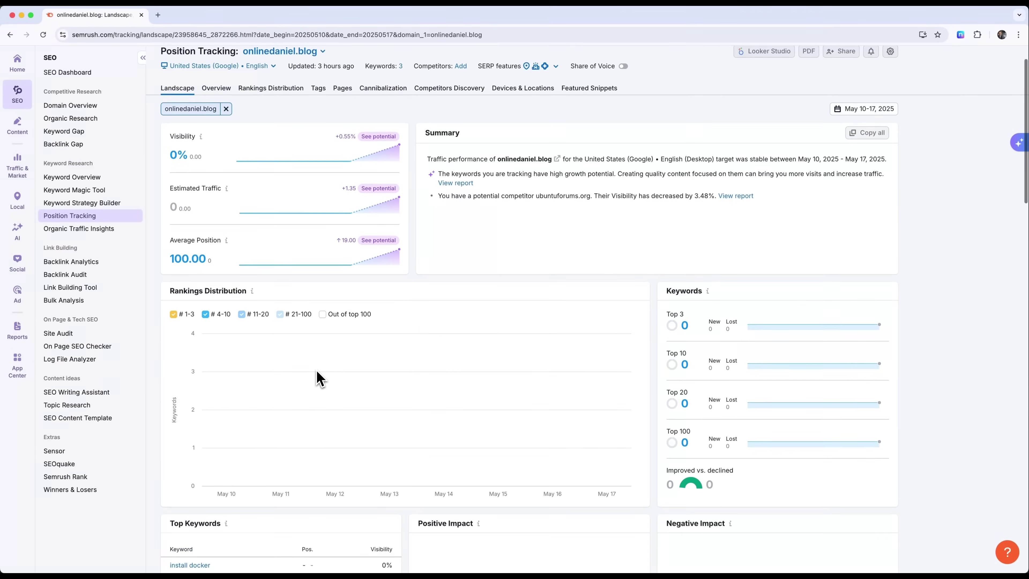
pyautogui.scroll(2, 320, 379)
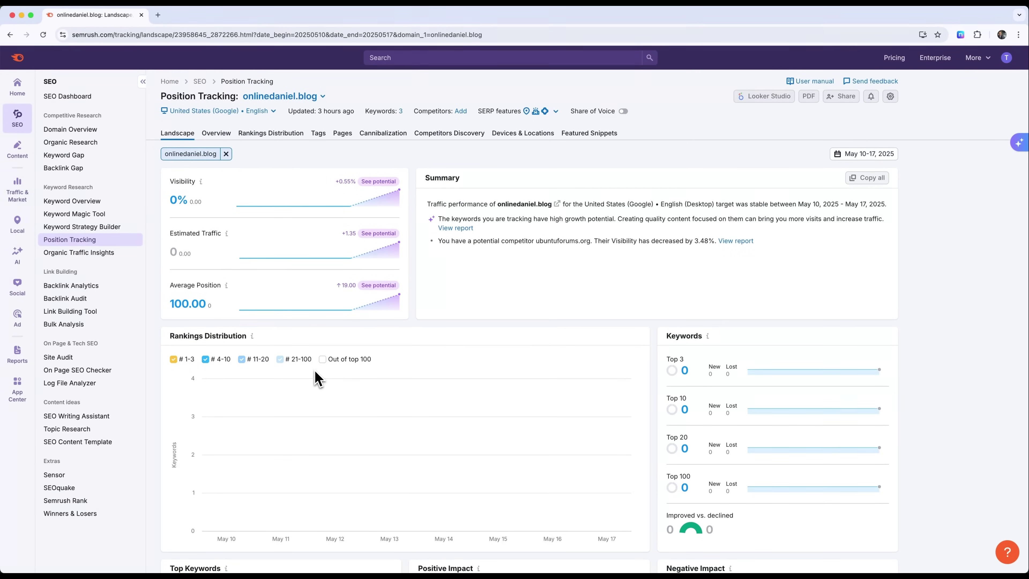
pyautogui.scroll(-10, 387, 456)
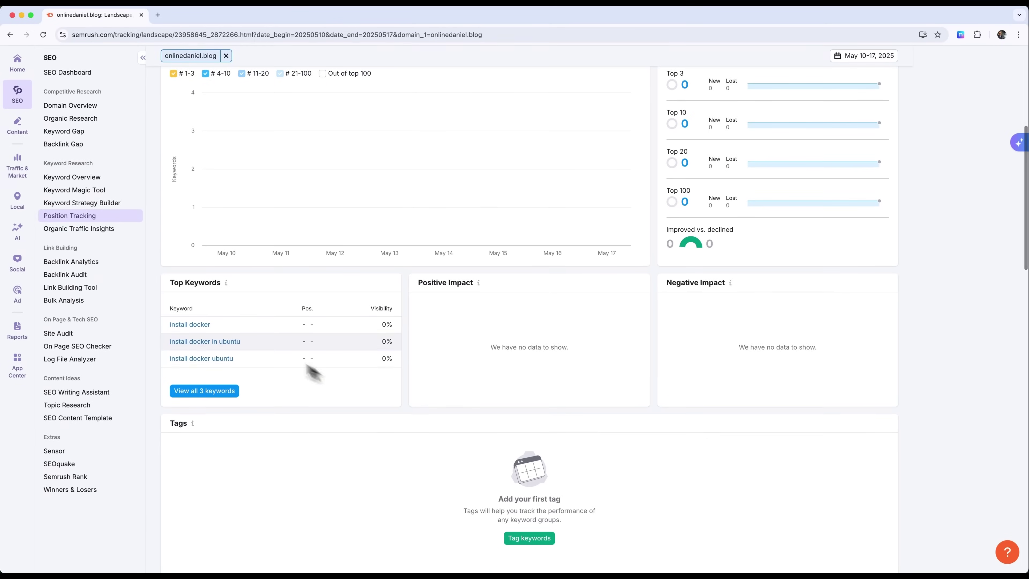
pyautogui.click(229, 357)
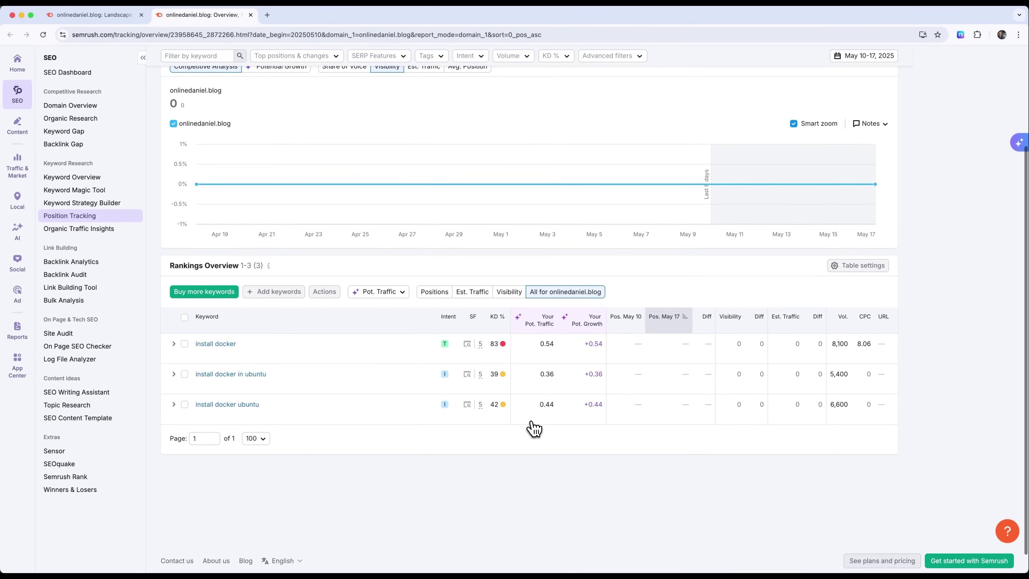
# Open the onlinedaniel.blog Backlink Audit showing 8 referring domains and 15 non-toxic backlinks.
pyautogui.click(64, 275)
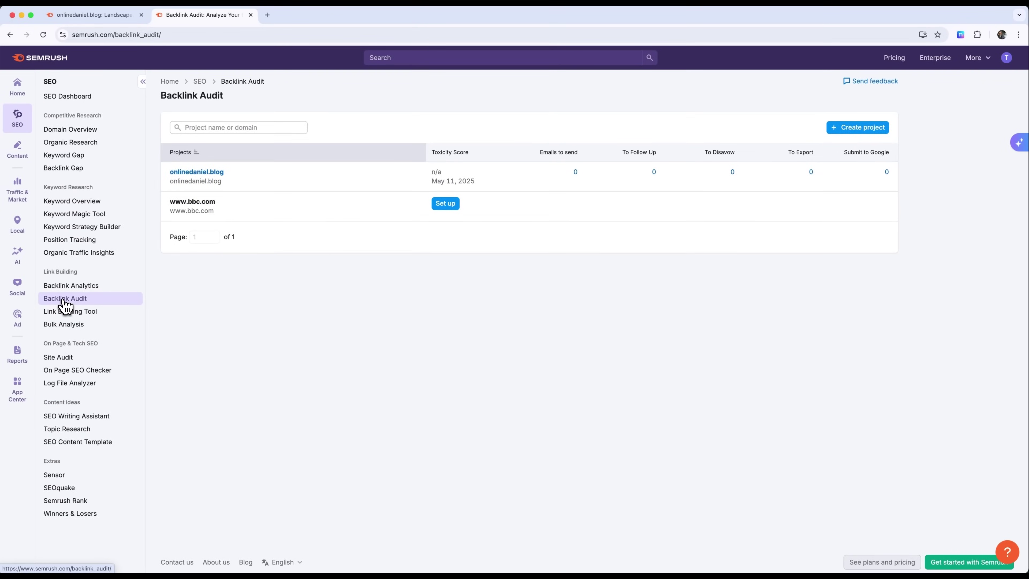
pyautogui.click(184, 178)
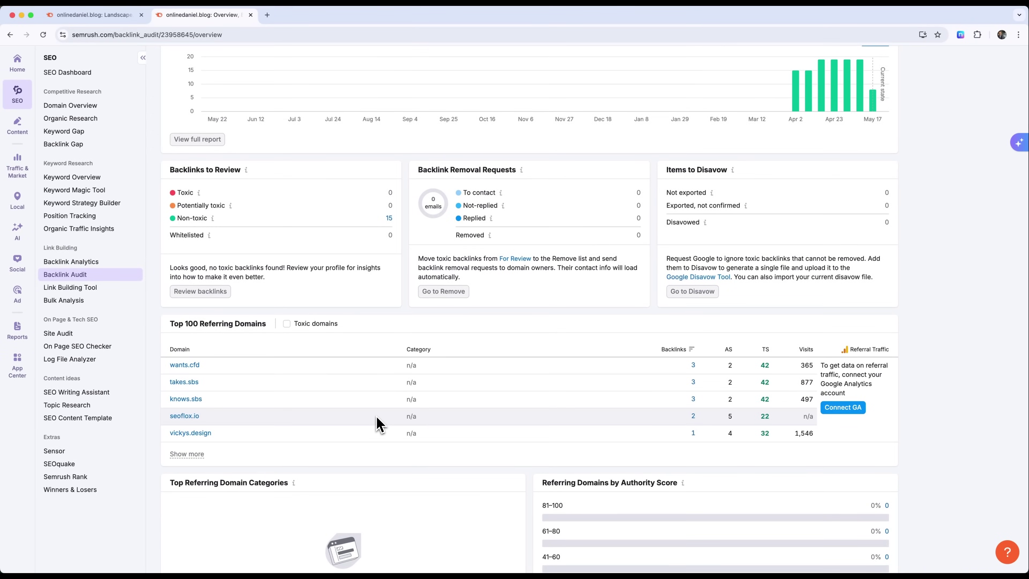
pyautogui.scroll(6, 379, 424)
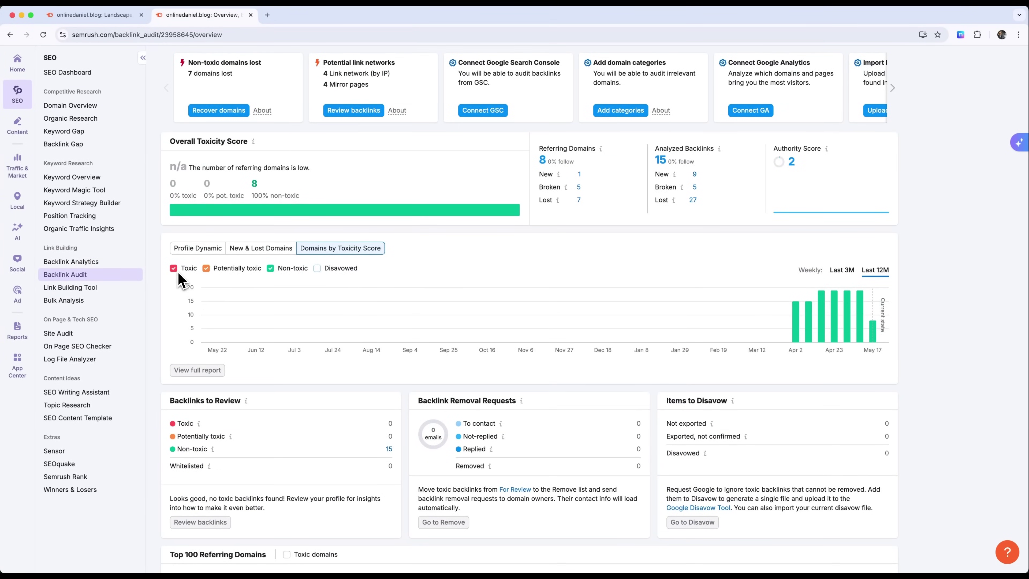
pyautogui.scroll(-1, 396, 438)
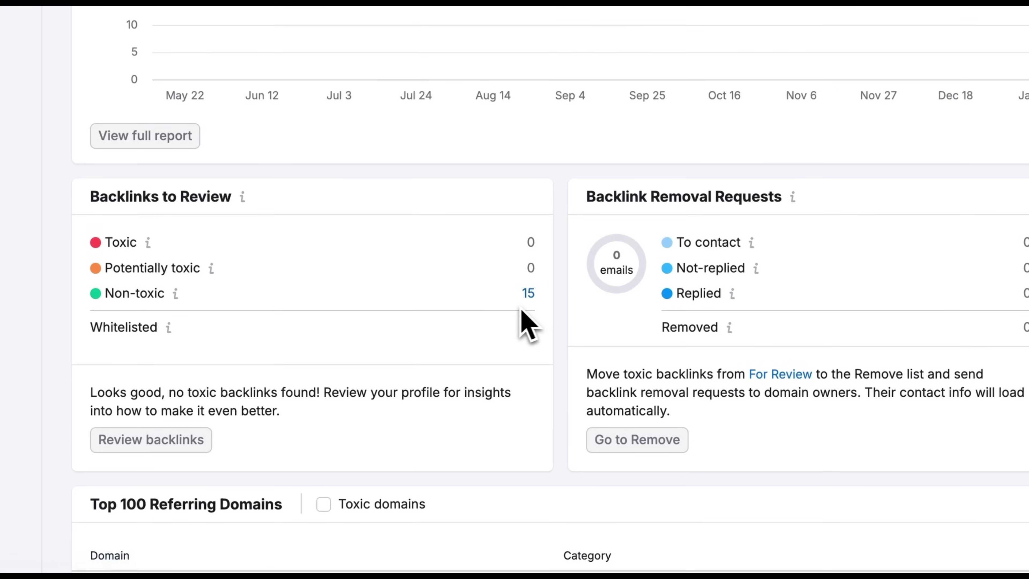
# List the 15 non-toxic backlinks, then go back to the onlinedaniel.blog SEO Dashboard.
pyautogui.click(528, 294)
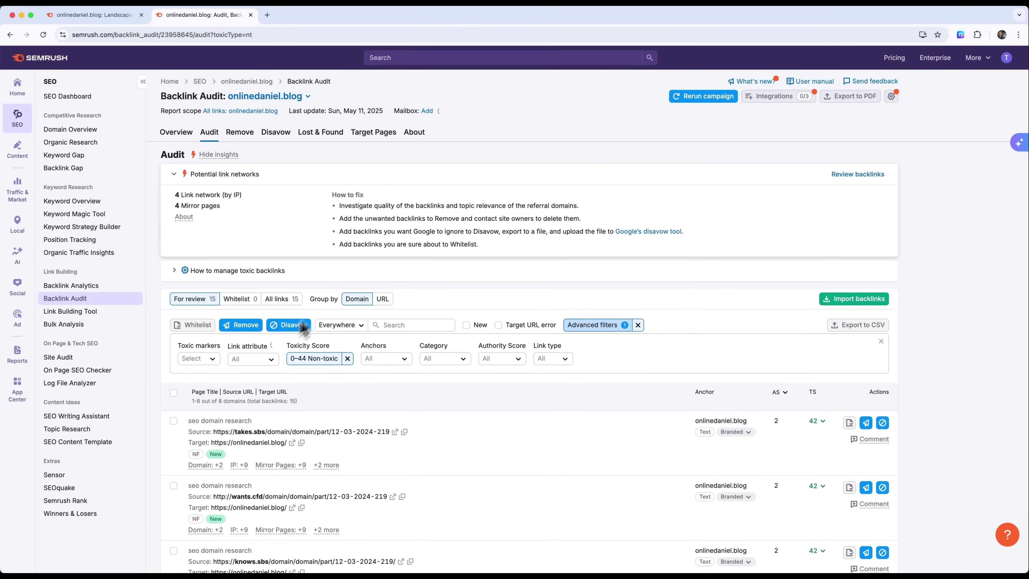
pyautogui.scroll(-6, 350, 308)
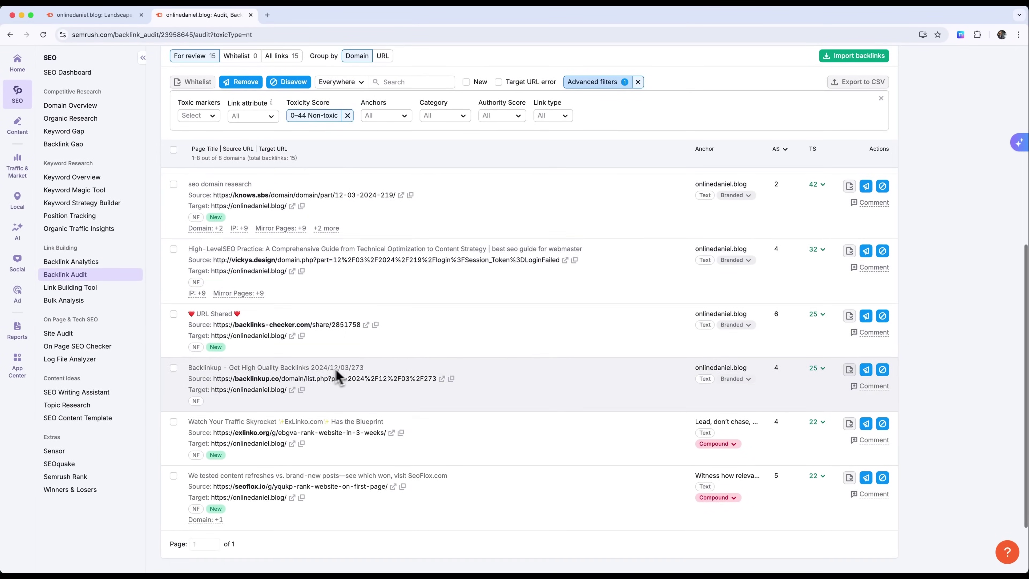
pyautogui.scroll(-2, 453, 332)
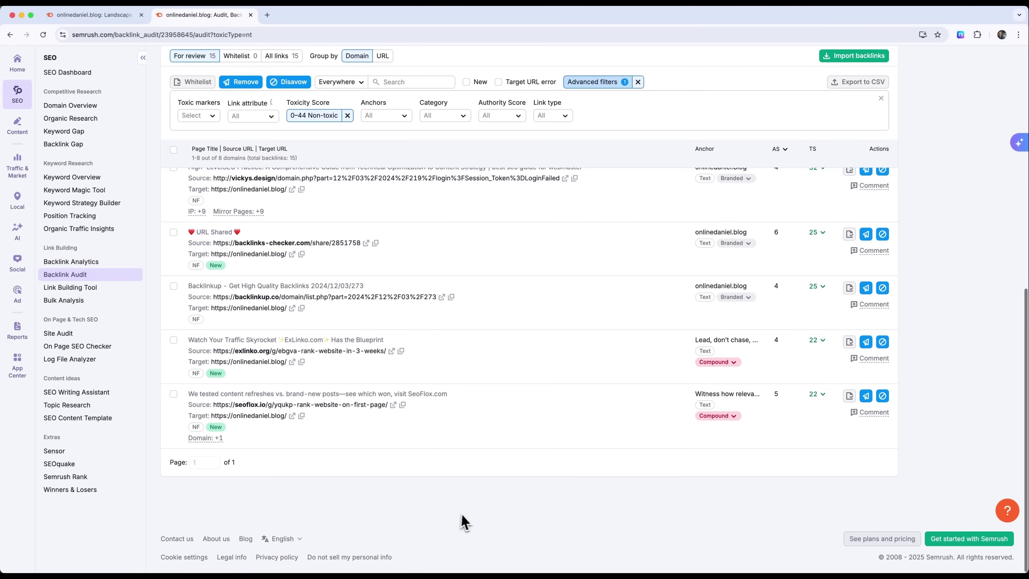
pyautogui.scroll(4, 464, 523)
pyautogui.scroll(3, 470, 487)
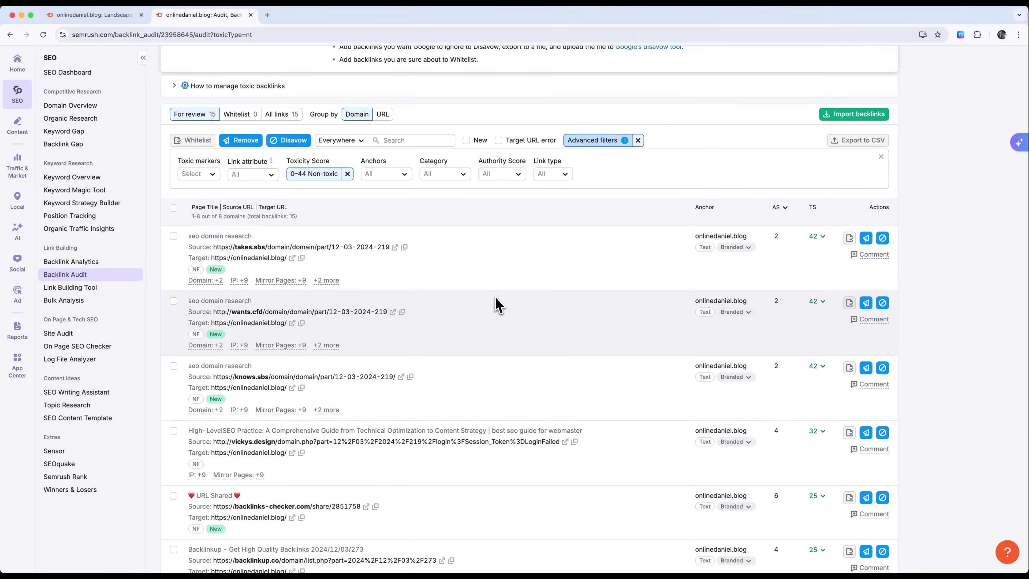
pyautogui.press('super+bracketleft')
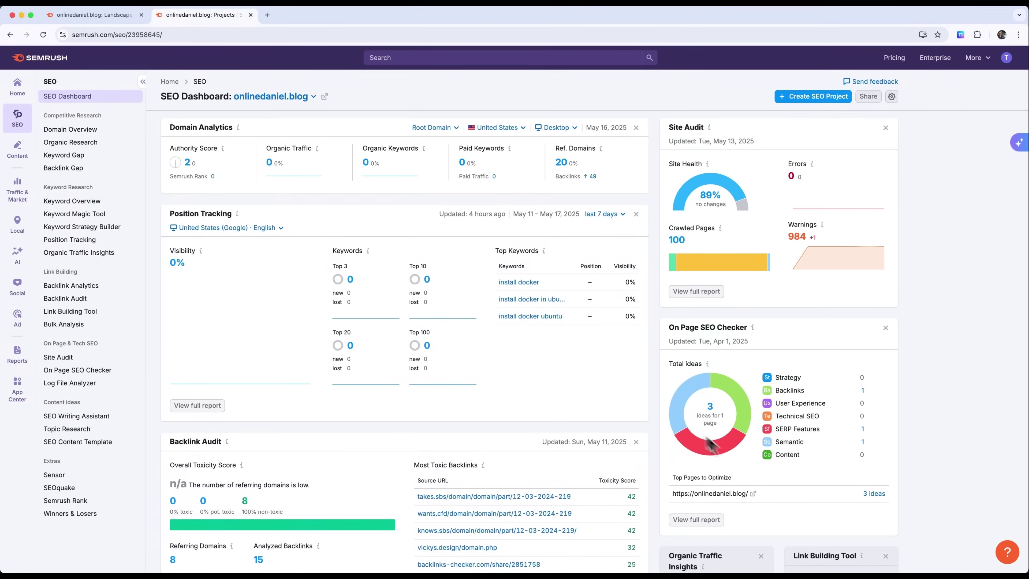
pyautogui.moveTo(778, 436)
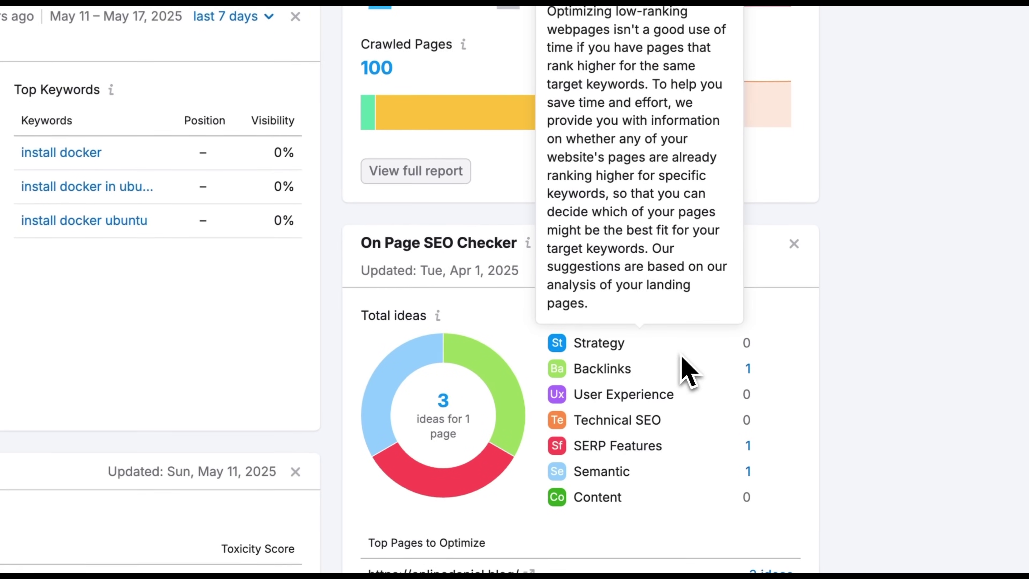
pyautogui.moveTo(832, 390)
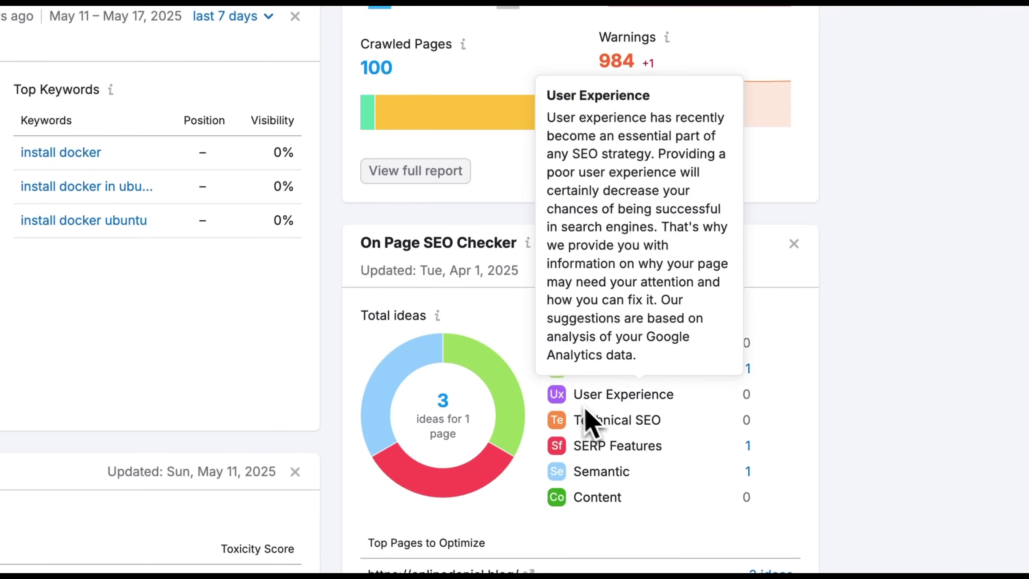
pyautogui.moveTo(660, 455)
pyautogui.moveTo(615, 482)
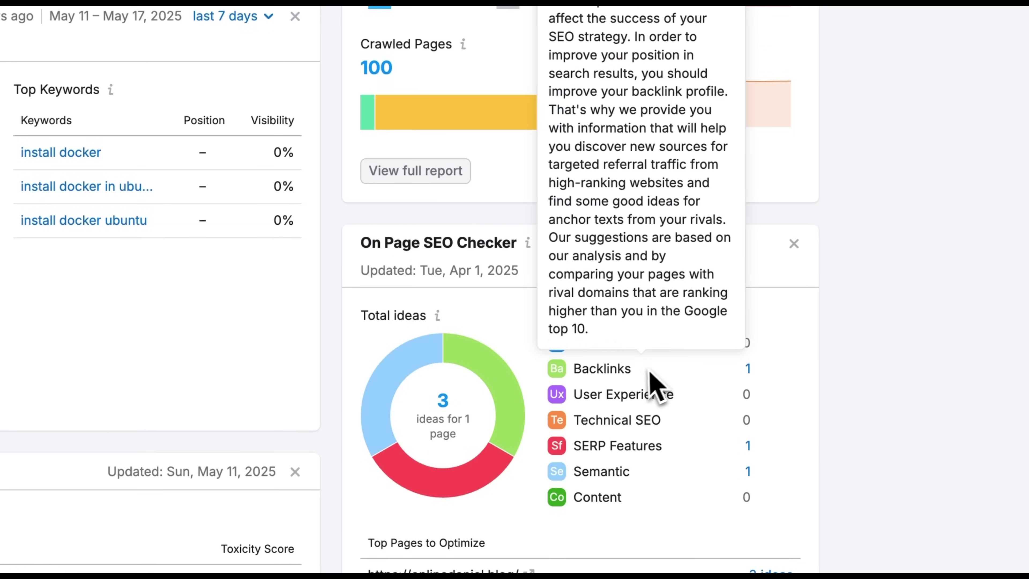
pyautogui.moveTo(641, 403)
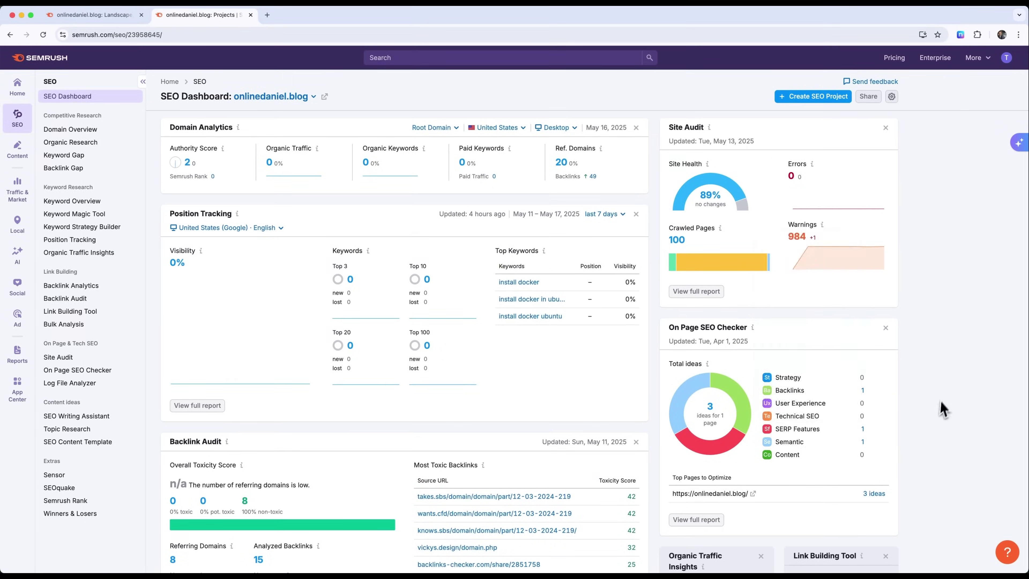
pyautogui.click(85, 371)
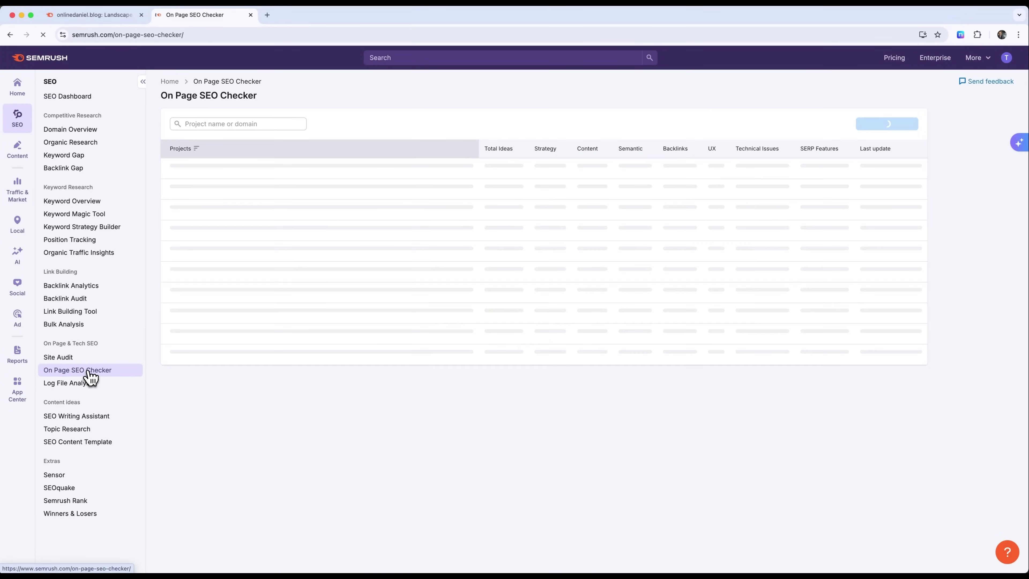
pyautogui.click(211, 169)
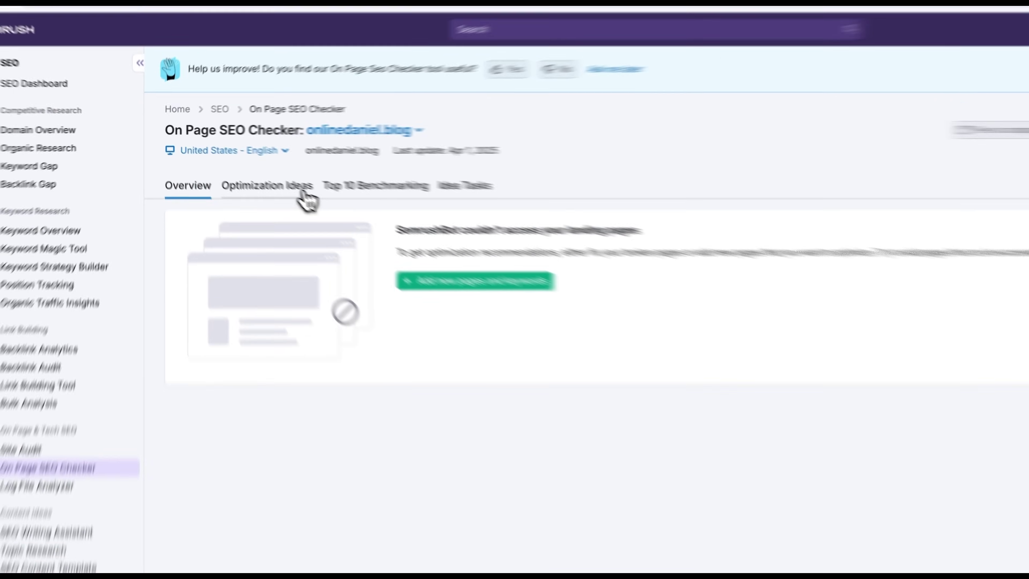
pyautogui.click(356, 213)
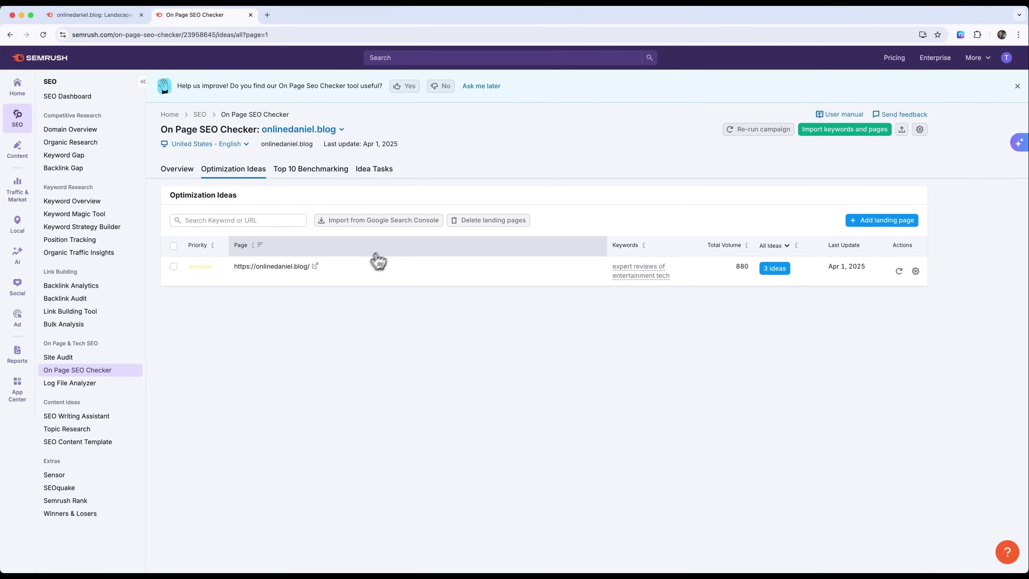
pyautogui.click(774, 268)
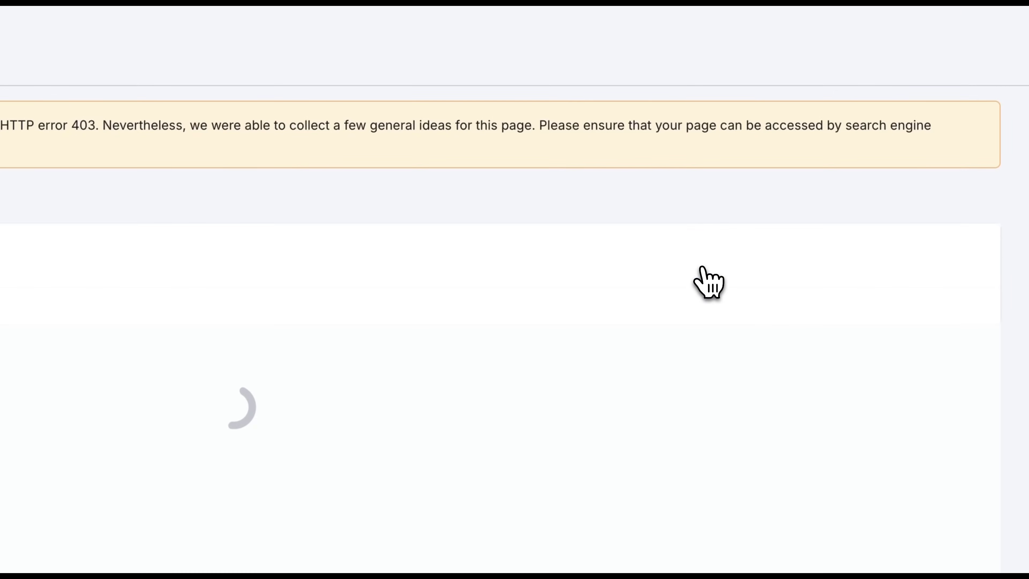
pyautogui.scroll(-3, 227, 344)
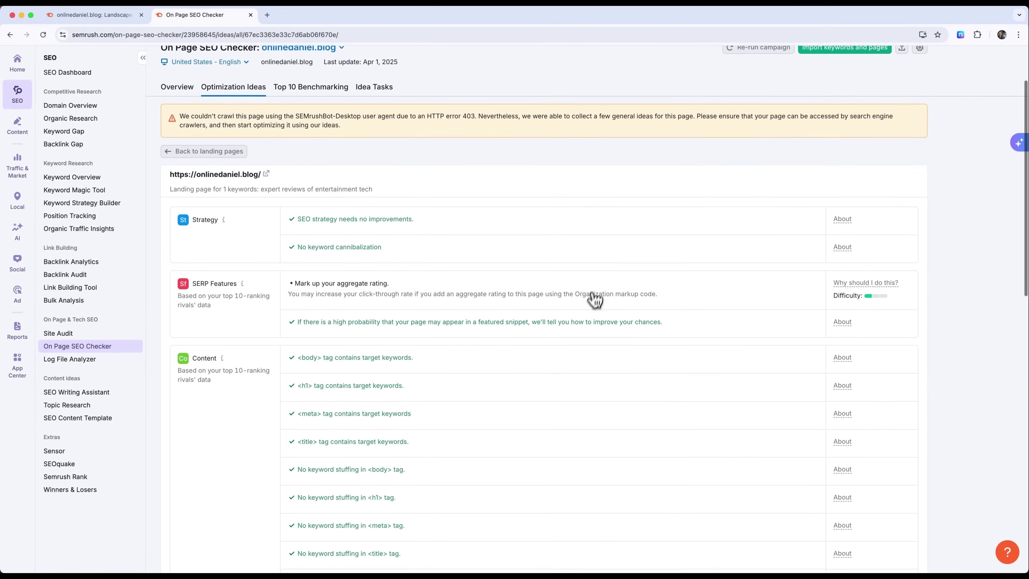
pyautogui.scroll(-12, 591, 308)
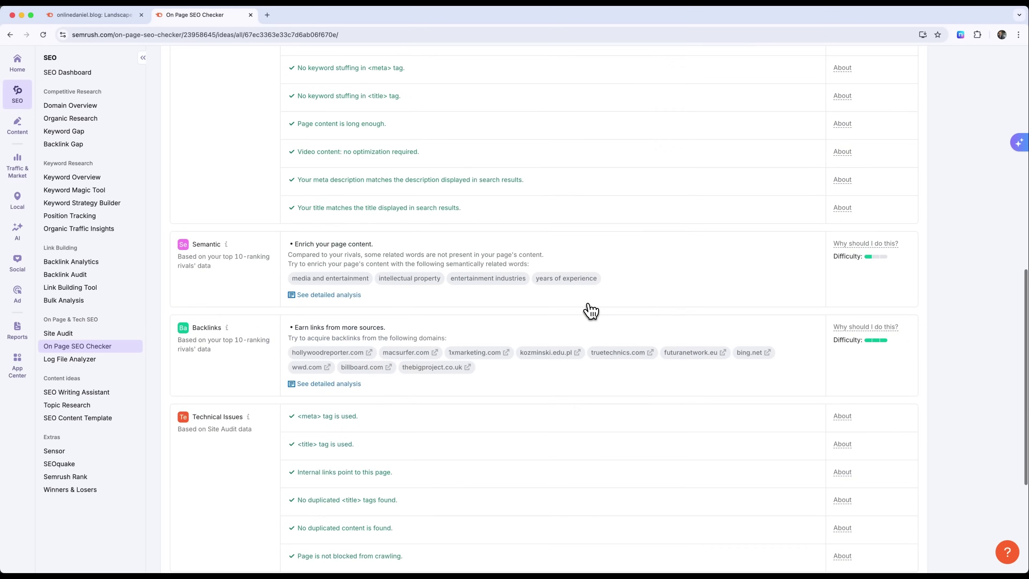
pyautogui.scroll(-5, 590, 311)
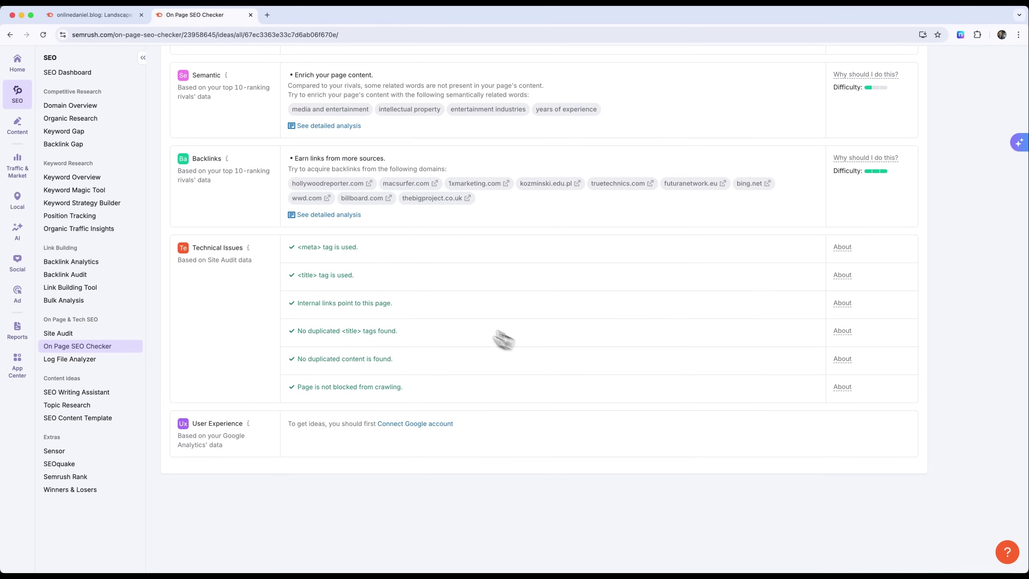
pyautogui.scroll(20, 436, 324)
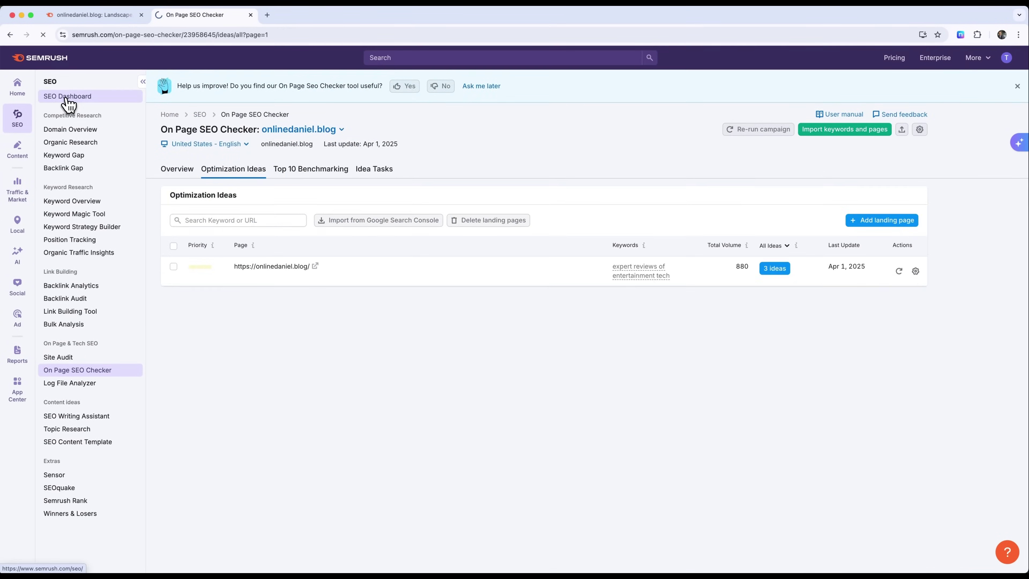
pyautogui.click(68, 92)
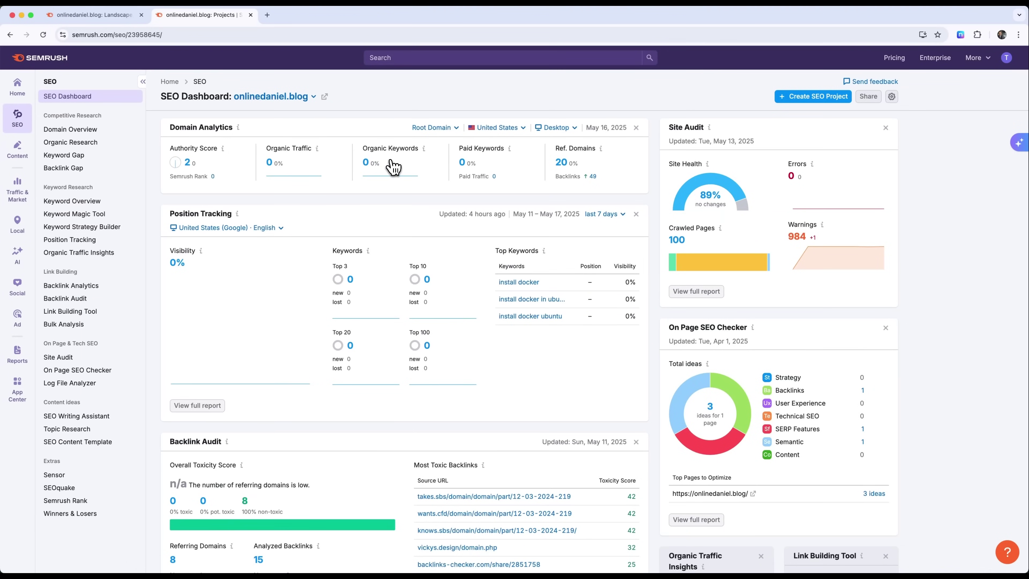
pyautogui.scroll(-3, 569, 410)
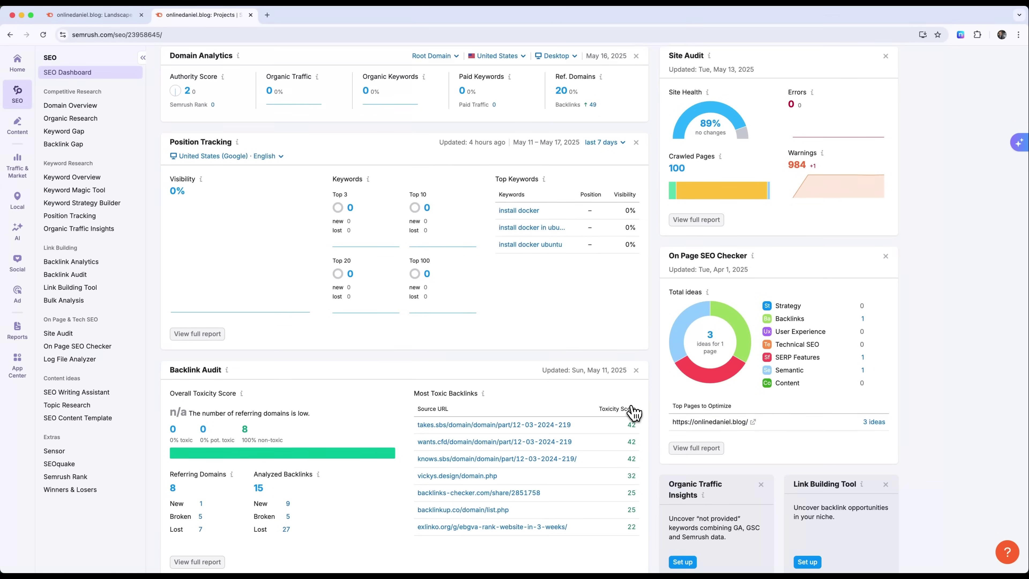
pyautogui.scroll(1, 632, 411)
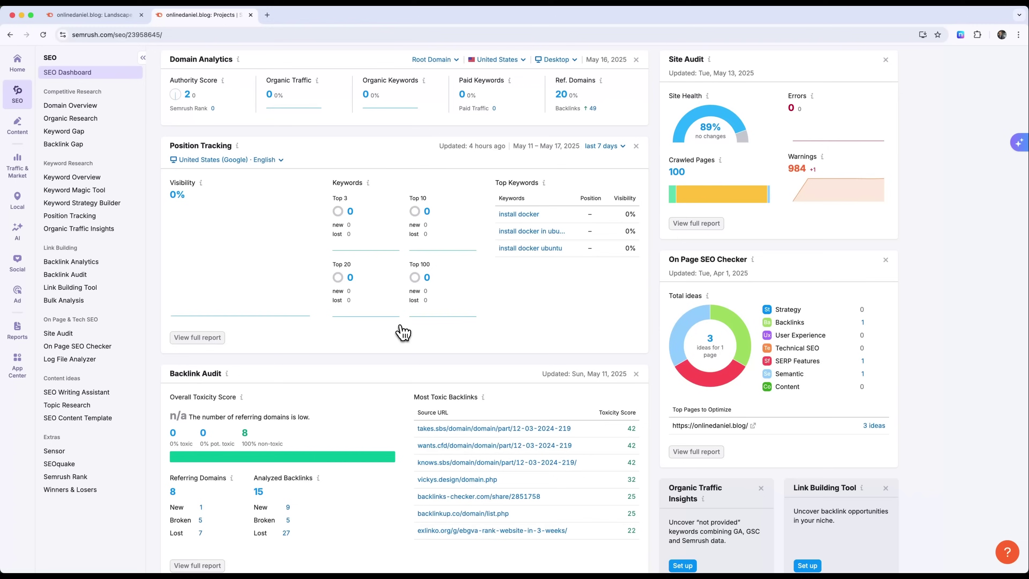
pyautogui.scroll(3, 405, 320)
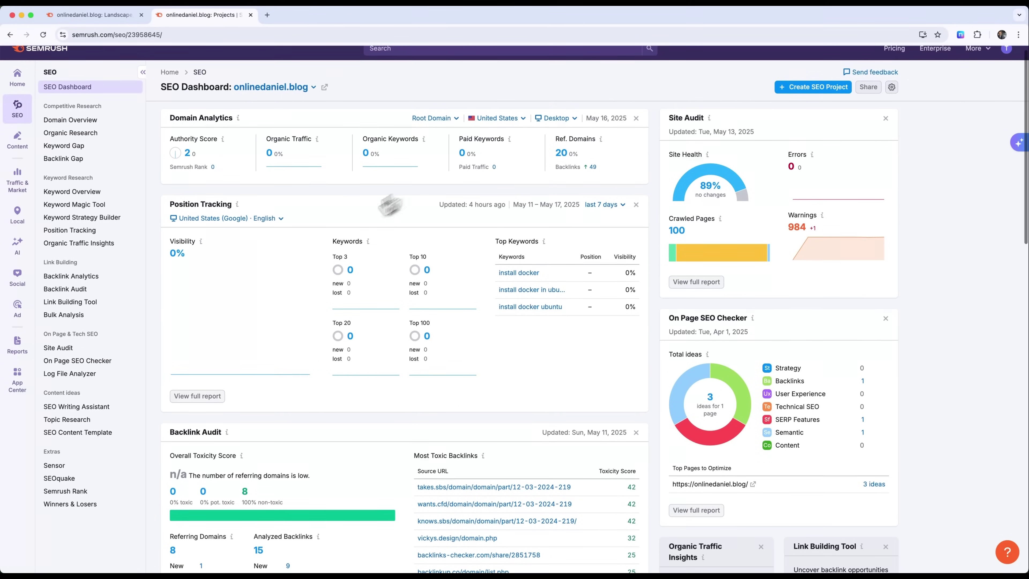
pyautogui.scroll(-10, 610, 329)
pyautogui.scroll(-2, 614, 332)
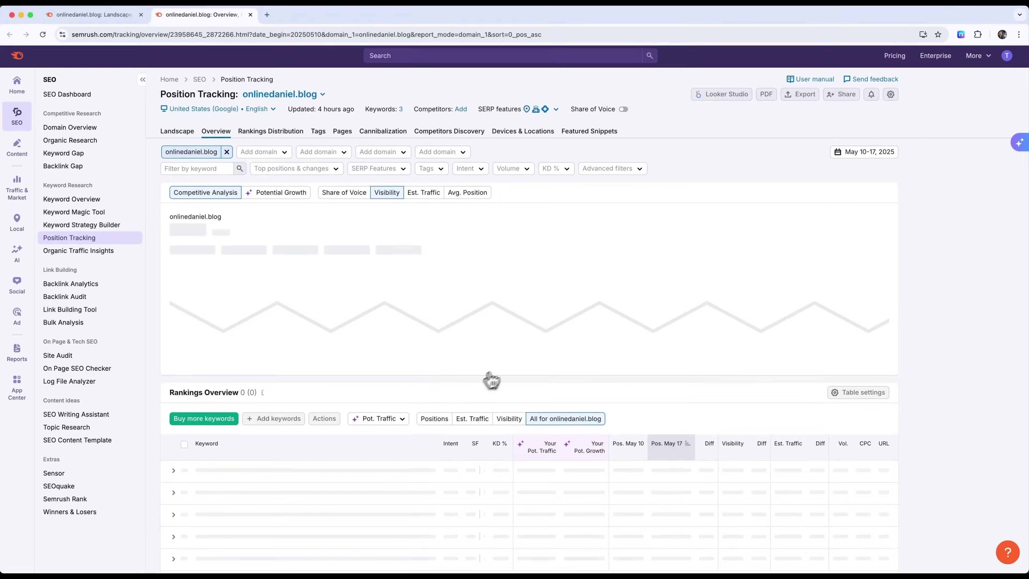
# Scroll down to revisit the tracked keywords' rankings overview.
pyautogui.scroll(-3, 489, 380)
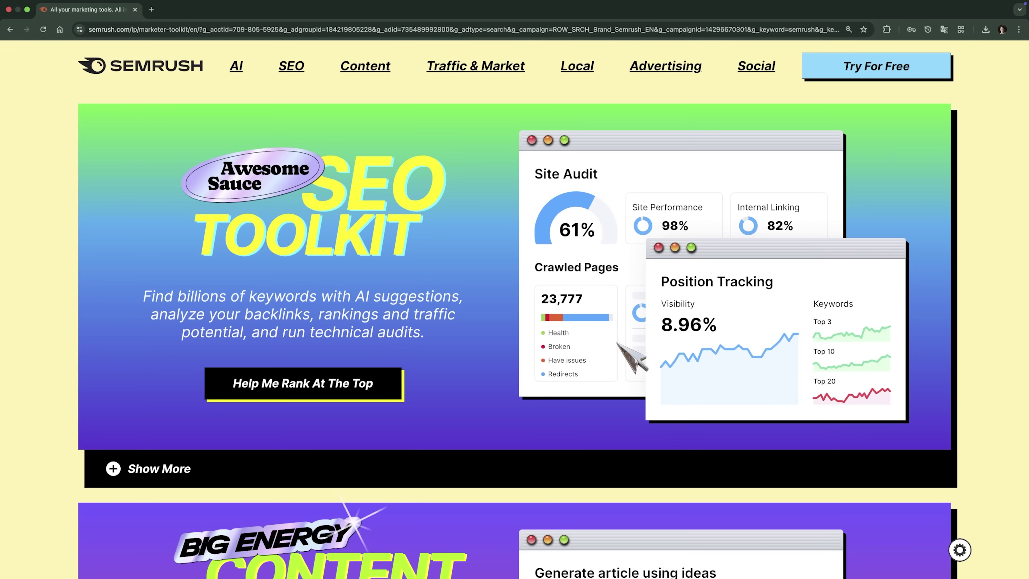
pyautogui.scroll(-9, 515, 334)
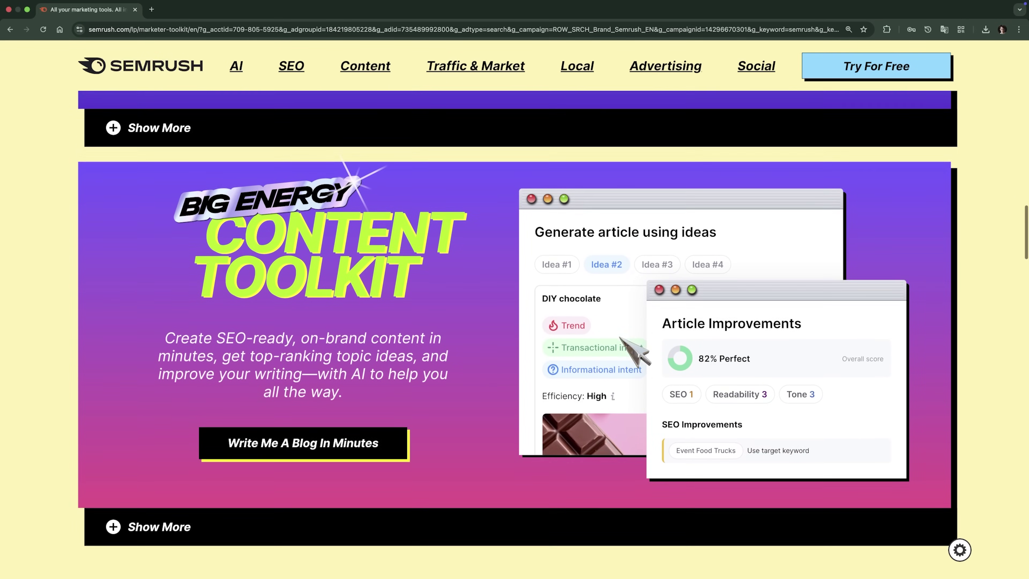